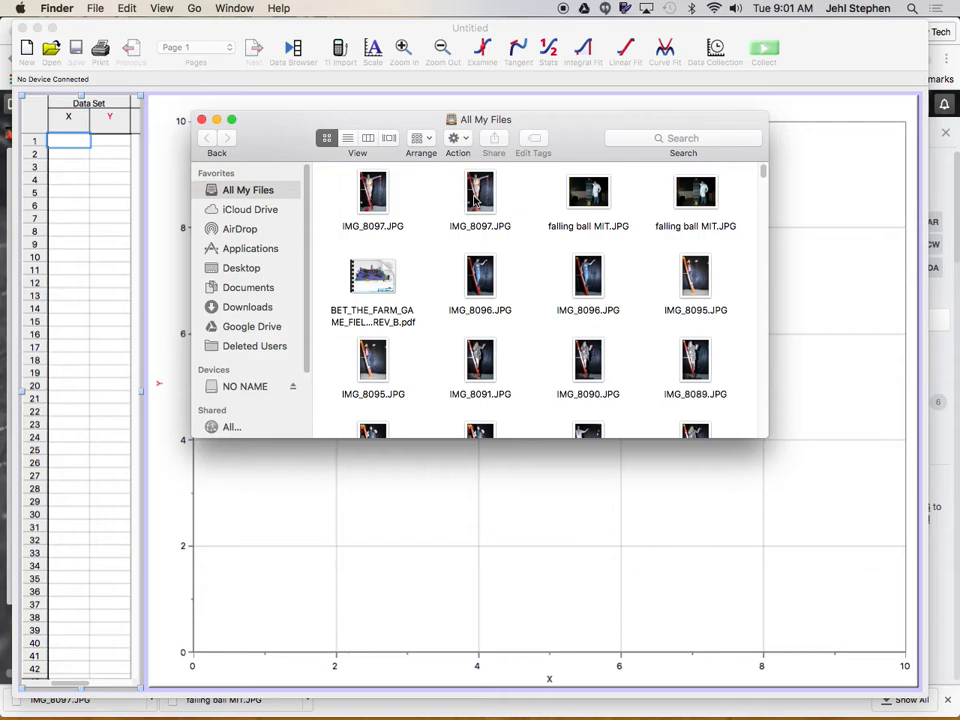
Switch to the Physics 1 2016-17 Trello board and review the photo attachments on the dropped-ball strobe photography lab card
{"action": "left_click", "coordinate": [372, 503]}
{"action": "left_click", "coordinate": [369, 688]}
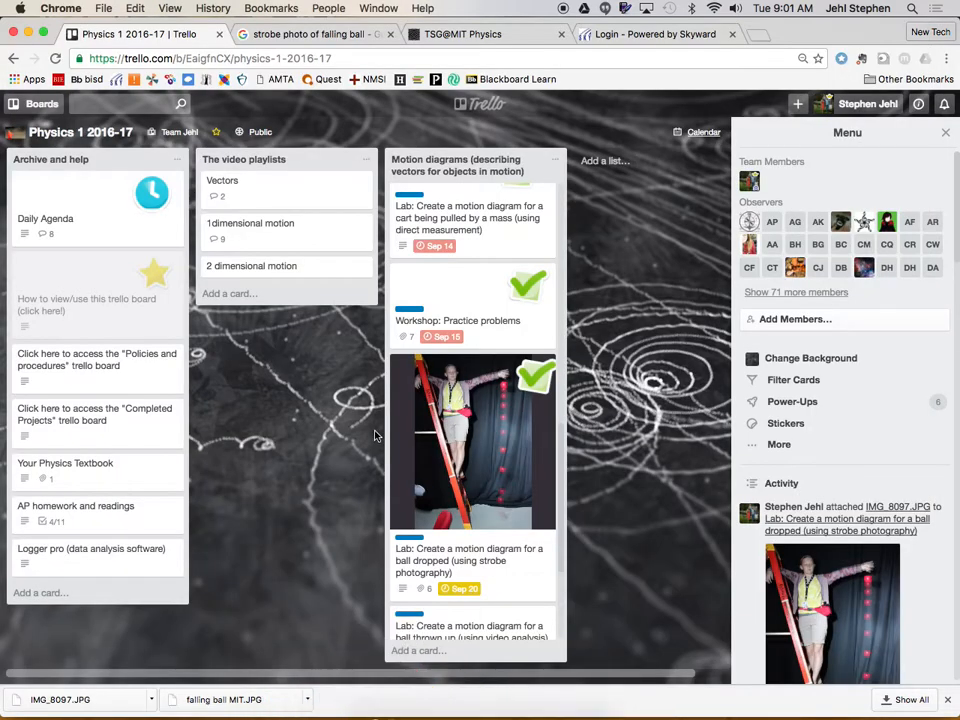
{"action": "scroll", "coordinate": [462, 432], "scroll_direction": "up", "scroll_amount": 10}
{"action": "scroll", "coordinate": [462, 432], "scroll_direction": "down", "scroll_amount": 10}
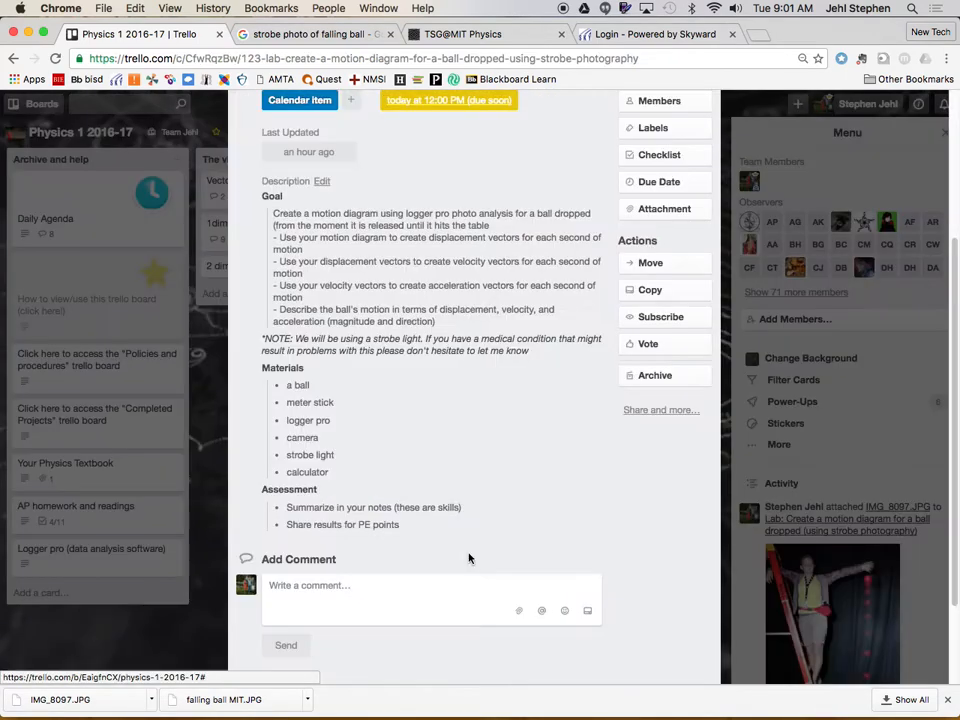
{"action": "left_click", "coordinate": [462, 559]}
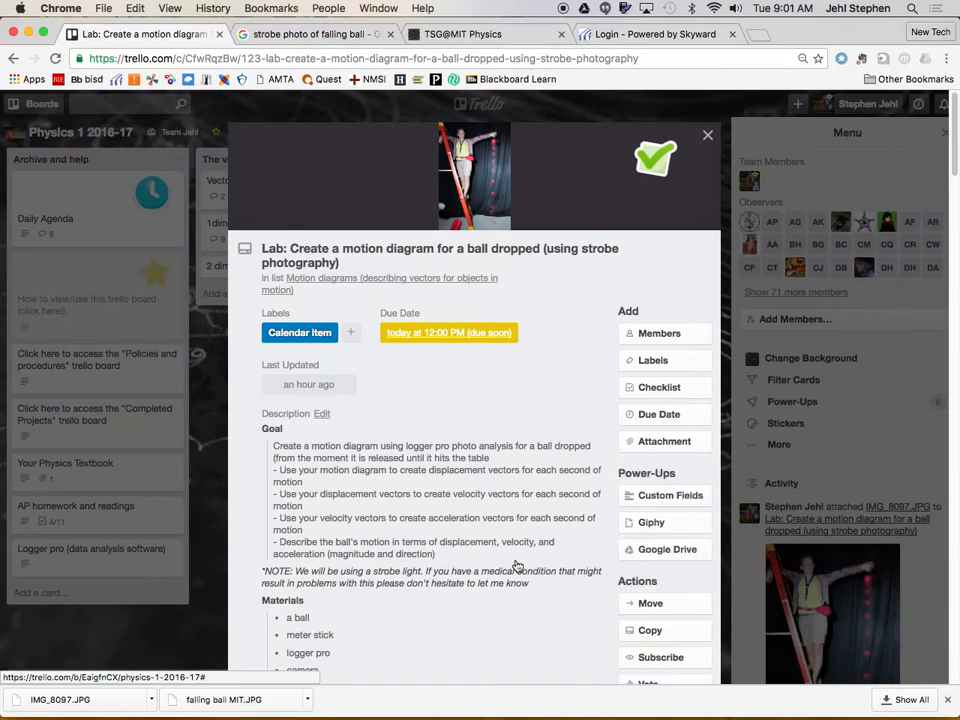
{"action": "scroll", "coordinate": [515, 564], "scroll_direction": "down", "scroll_amount": 8}
{"action": "left_click", "coordinate": [364, 578]}
{"action": "scroll", "coordinate": [399, 577], "scroll_direction": "down", "scroll_amount": 3}
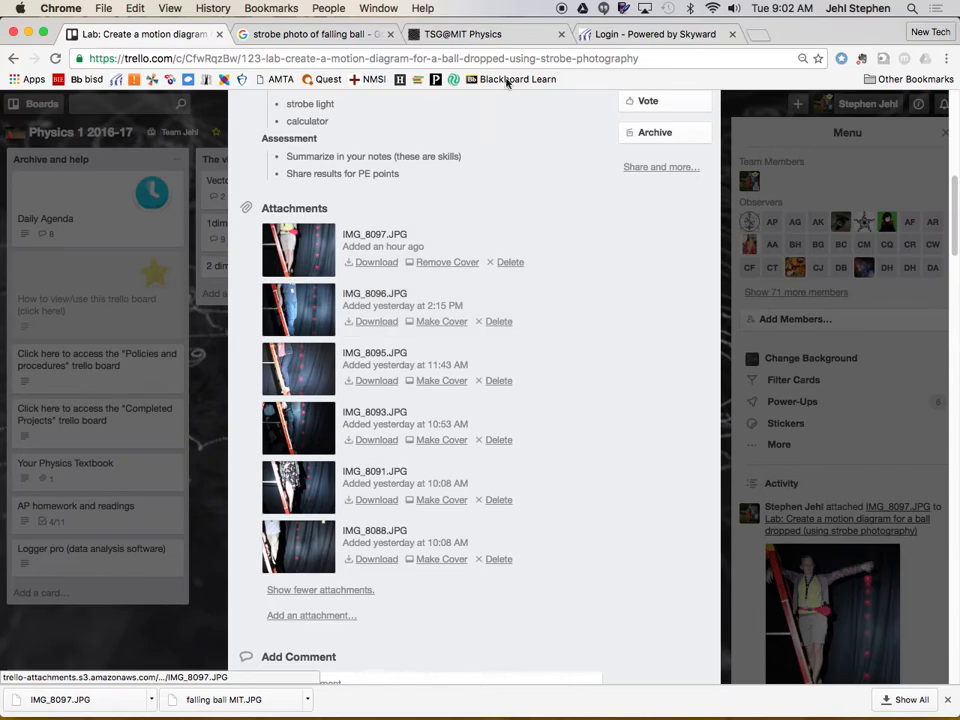
{"action": "left_click", "coordinate": [210, 455]}
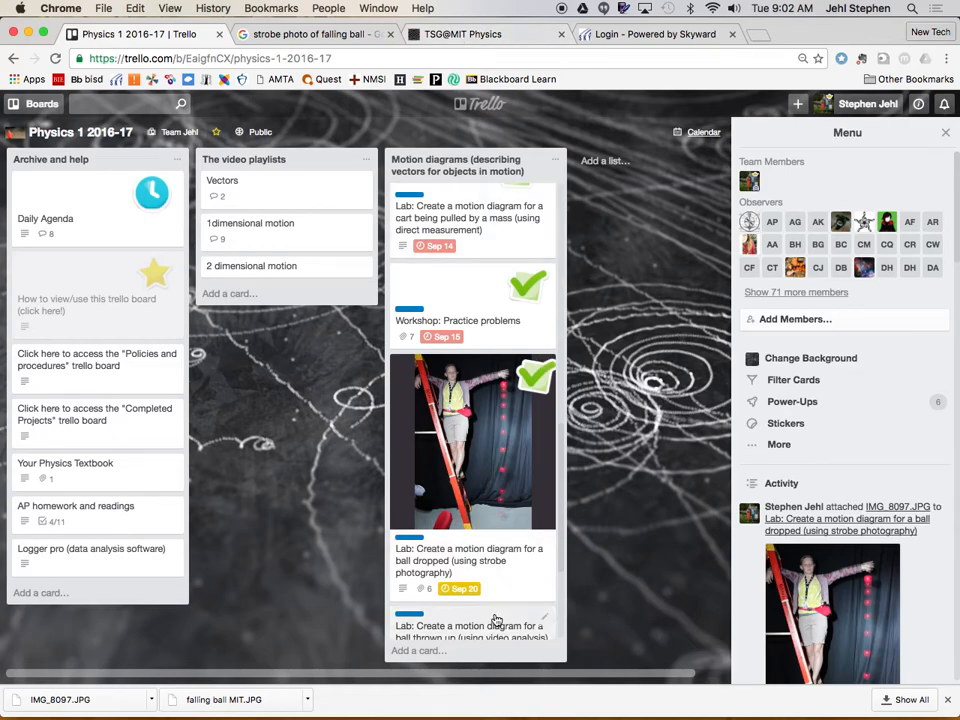
Switch to Logger Pro and insert falling ball MIT.JPG from Downloads as a picture with photo analysis
{"action": "mouse_move", "coordinate": [640, 710]}
{"action": "left_click", "coordinate": [472, 700]}
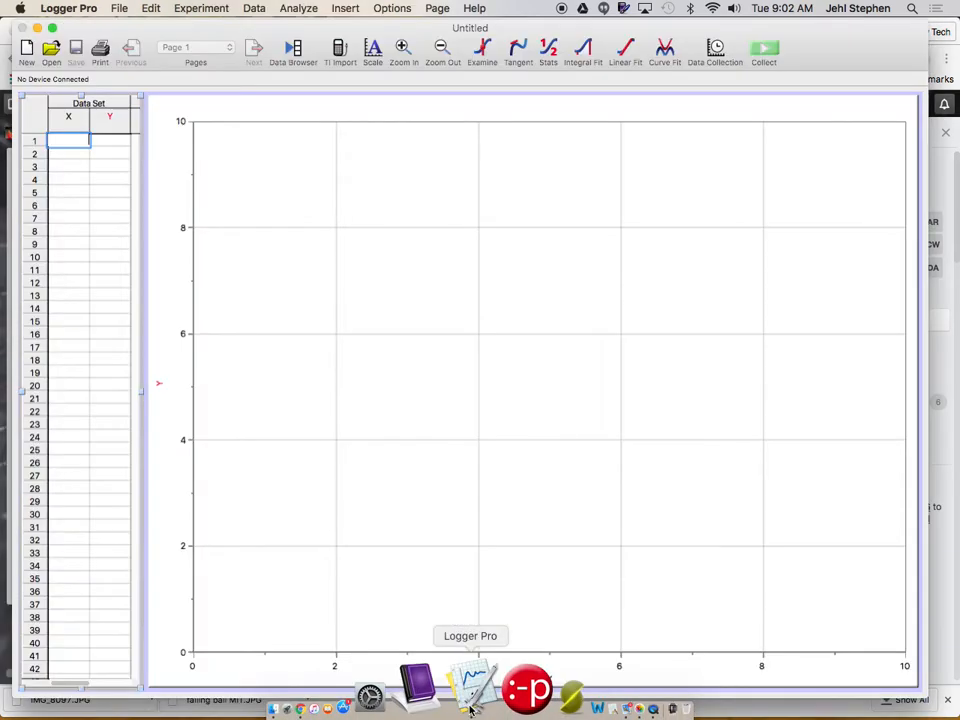
{"action": "left_click", "coordinate": [344, 9]}
{"action": "mouse_move", "coordinate": [343, 136]}
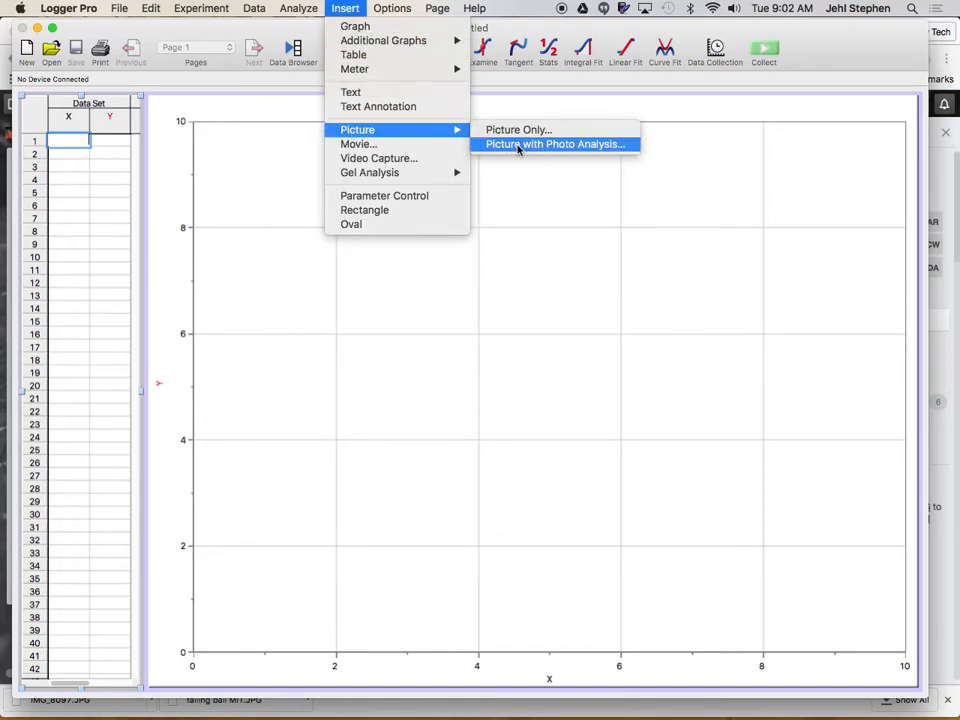
{"action": "left_click", "coordinate": [575, 151]}
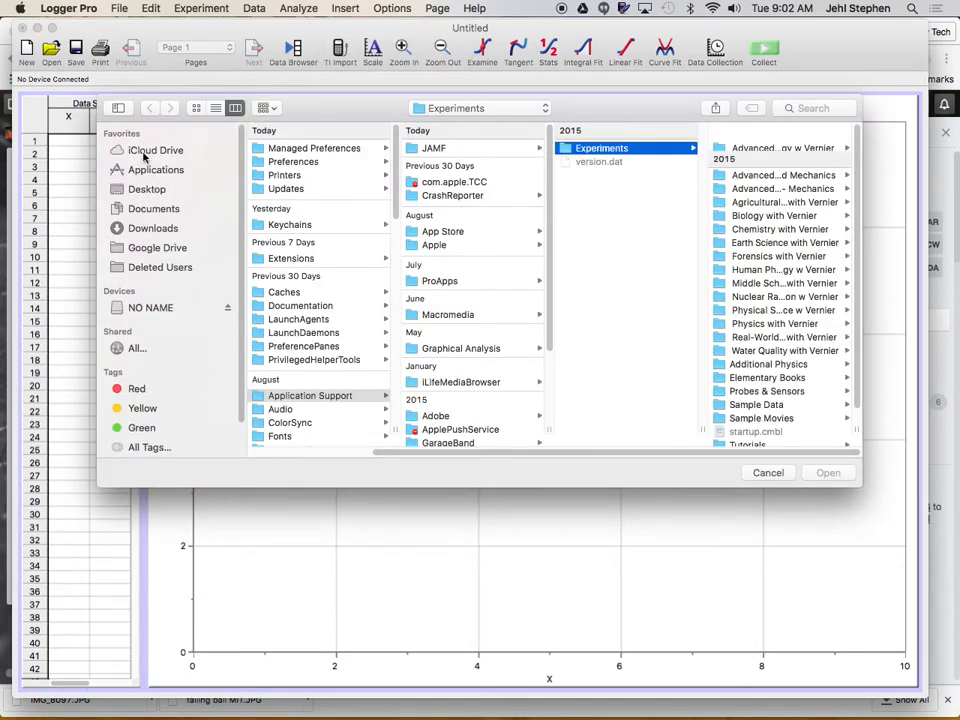
{"action": "left_click", "coordinate": [145, 229]}
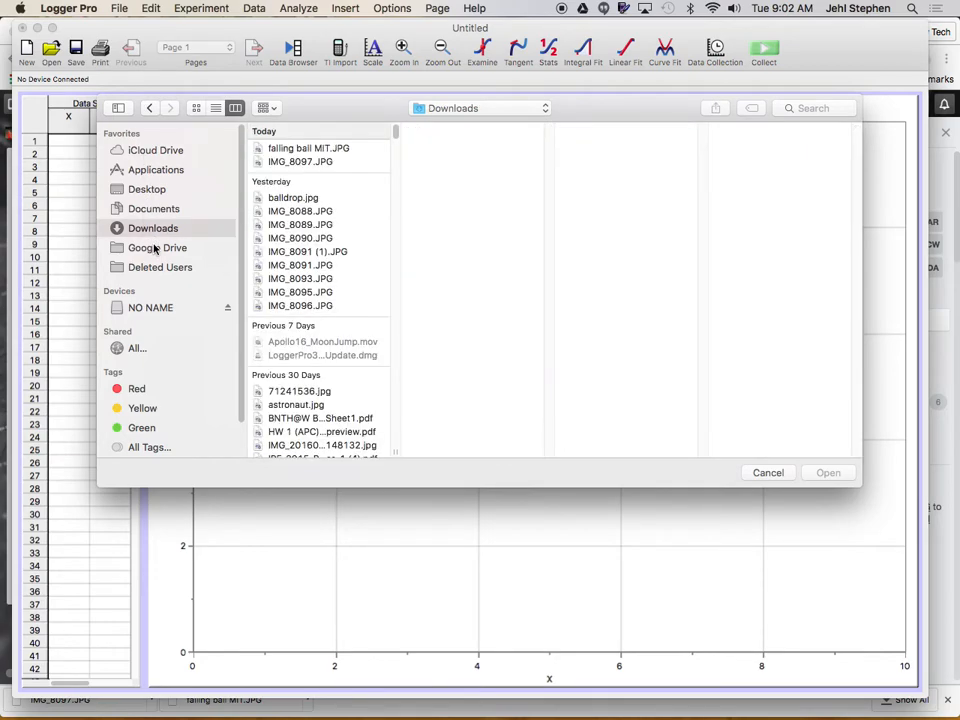
{"action": "left_click", "coordinate": [300, 148]}
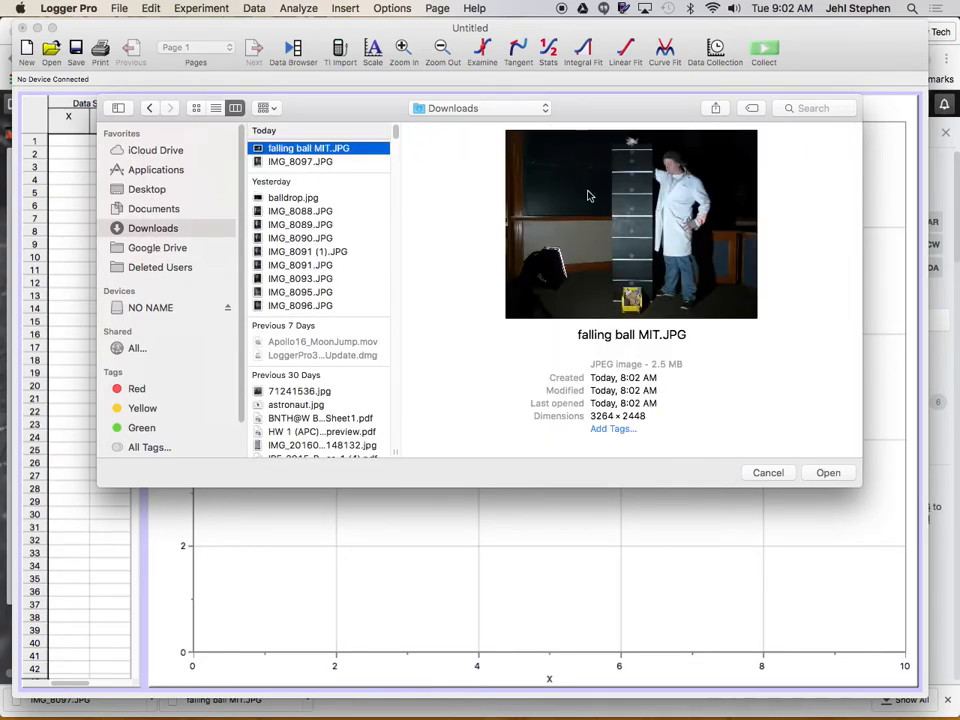
{"action": "left_click", "coordinate": [829, 474]}
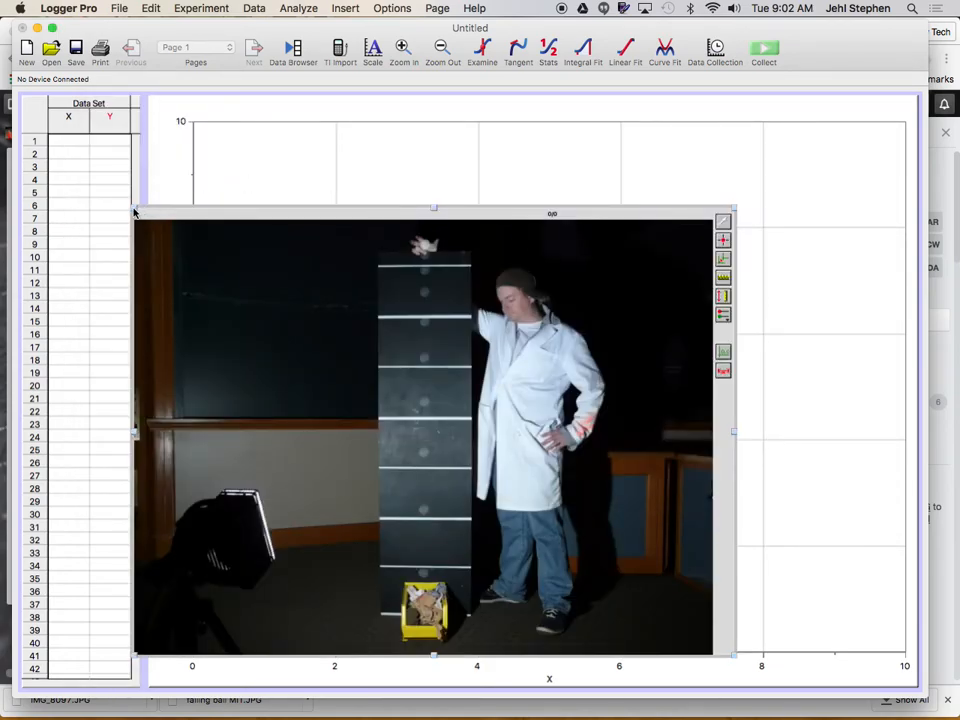
Enlarge the photo across the page and set its coordinate origin just beside the held ball, level with the ball's bottom edge
{"action": "left_click_drag", "start_coordinate": [134, 206], "coordinate": [24, 126]}
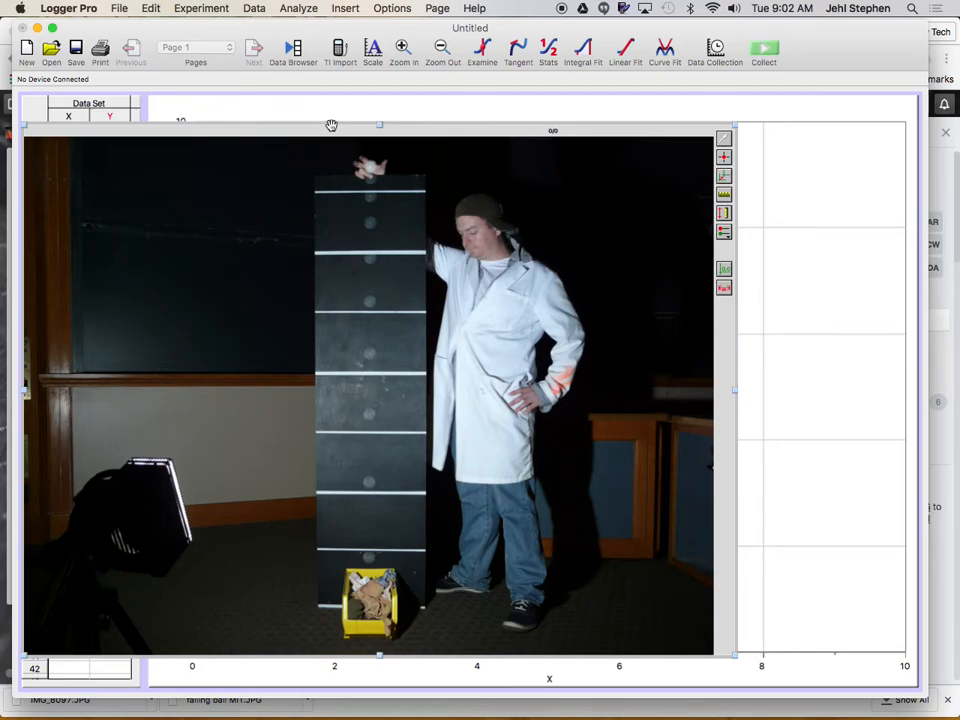
{"action": "left_click_drag", "start_coordinate": [735, 126], "coordinate": [804, 101]}
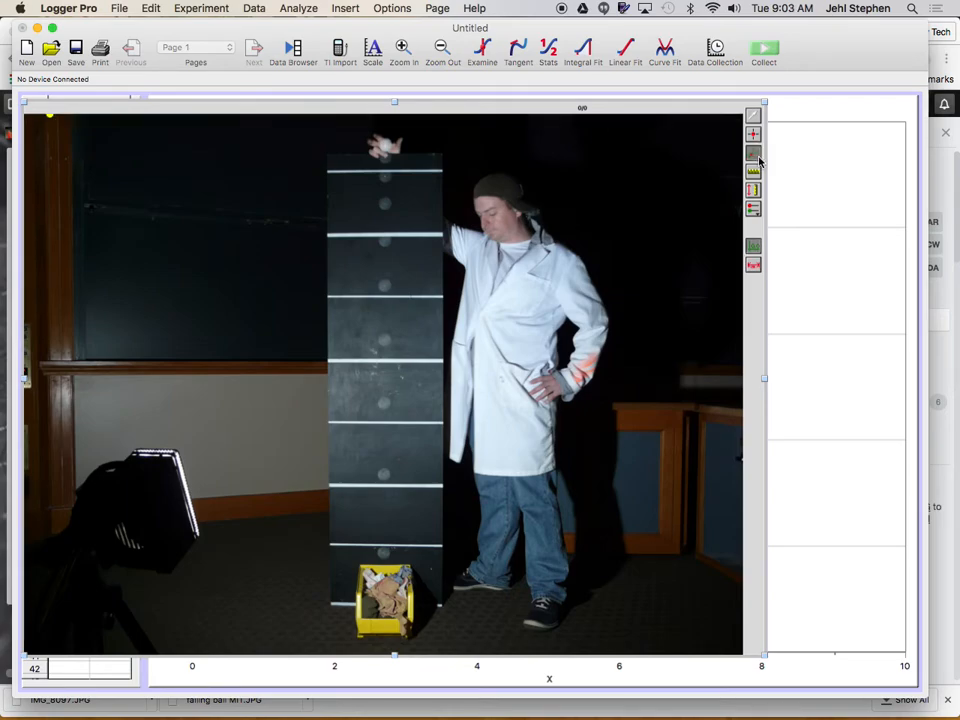
{"action": "left_click", "coordinate": [65, 627]}
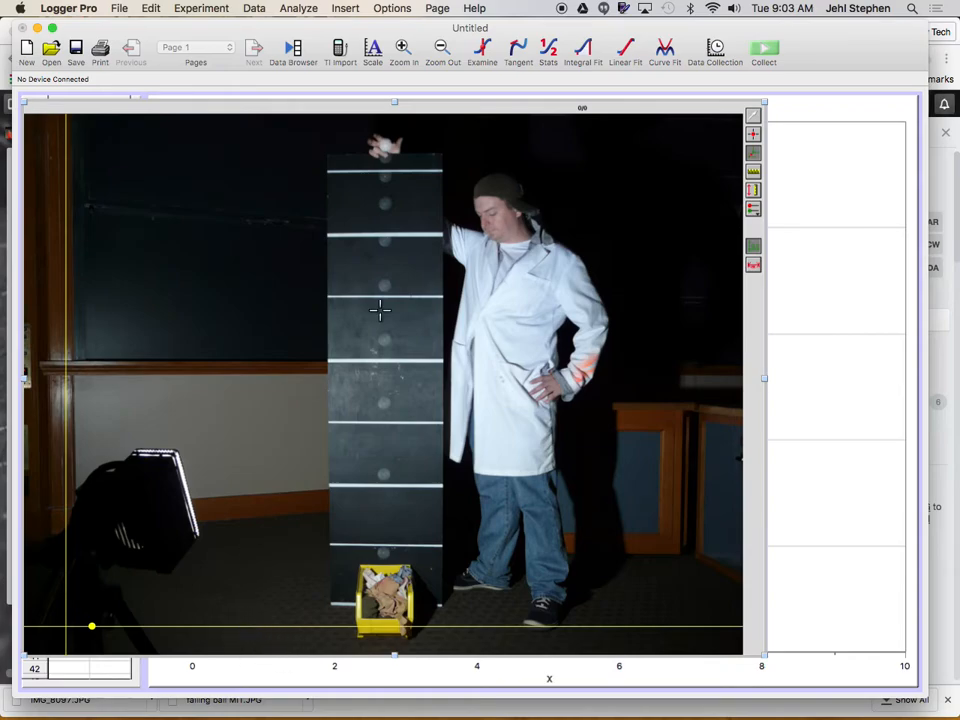
{"action": "left_click", "coordinate": [386, 150]}
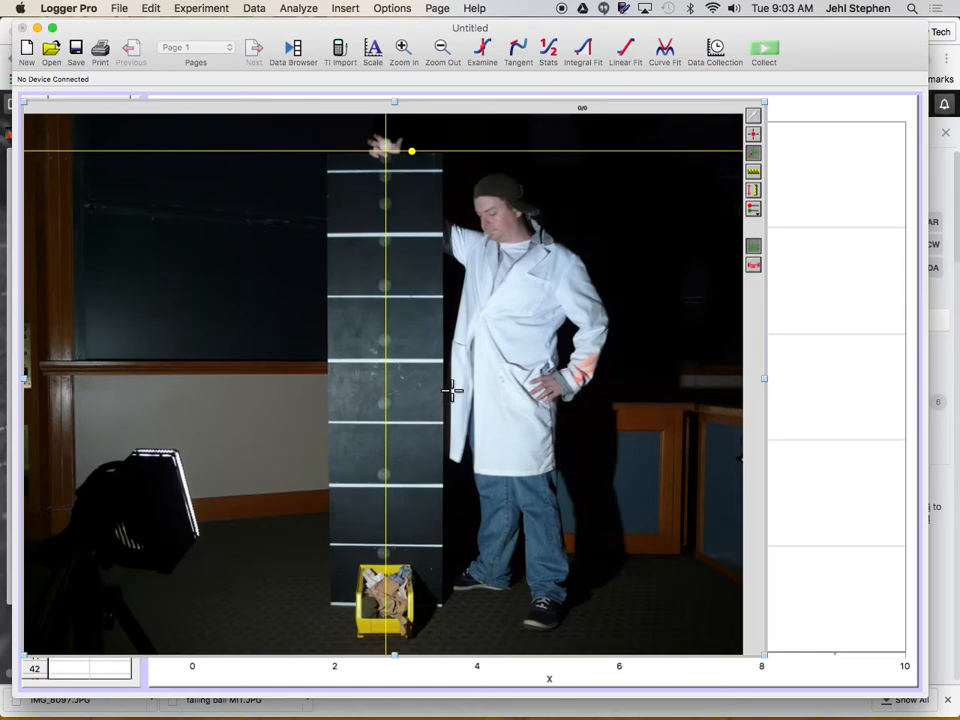
{"action": "left_click", "coordinate": [376, 150]}
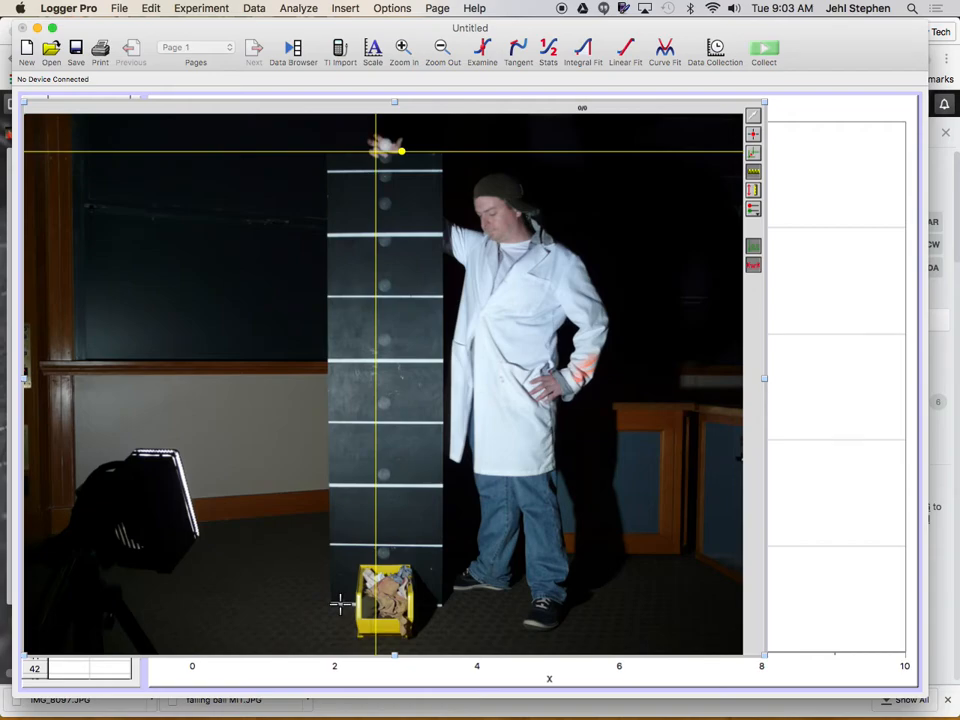
Set the photo scale by marking the span from the board's lowest to highest white line as 2 m
{"action": "left_click_drag", "start_coordinate": [341, 601], "coordinate": [337, 170]}
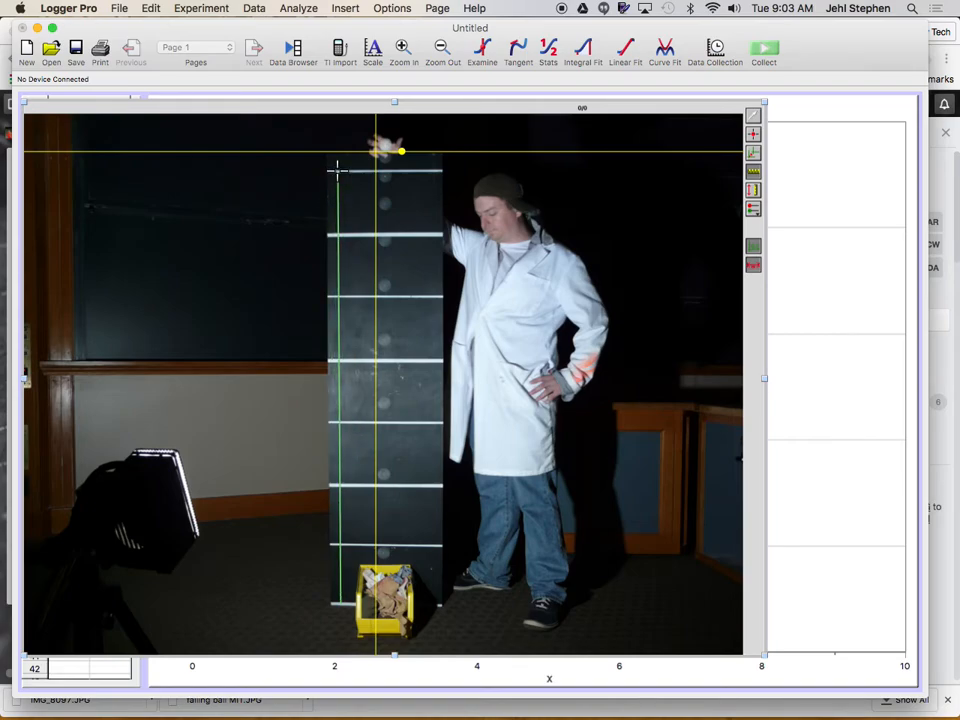
{"action": "left_click_drag", "start_coordinate": [337, 170], "coordinate": [337, 170]}
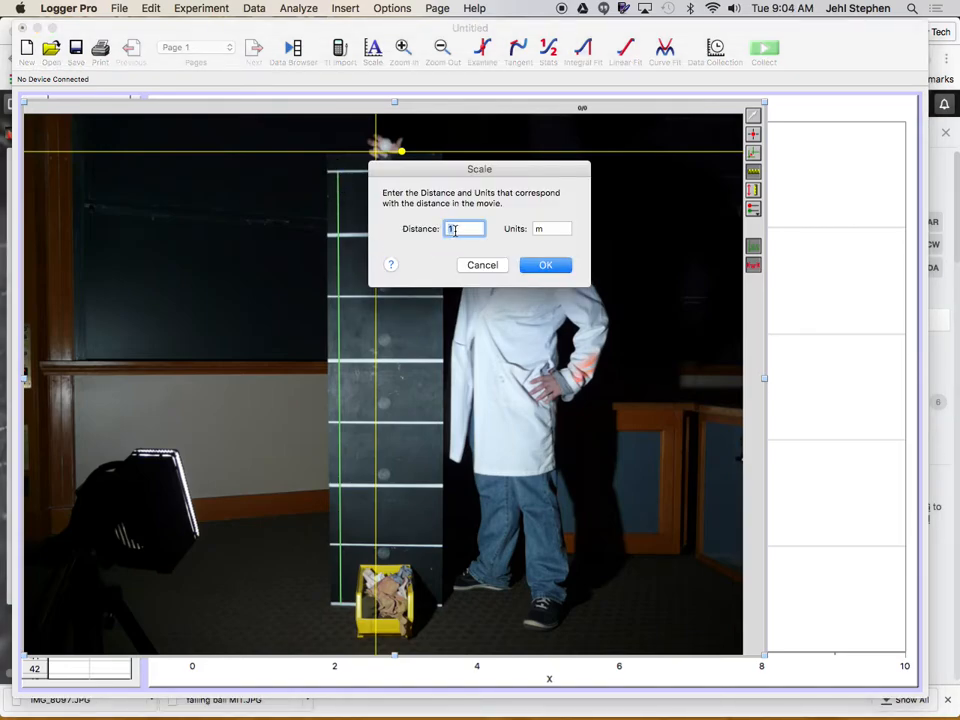
{"action": "key", "text": "Tab"}
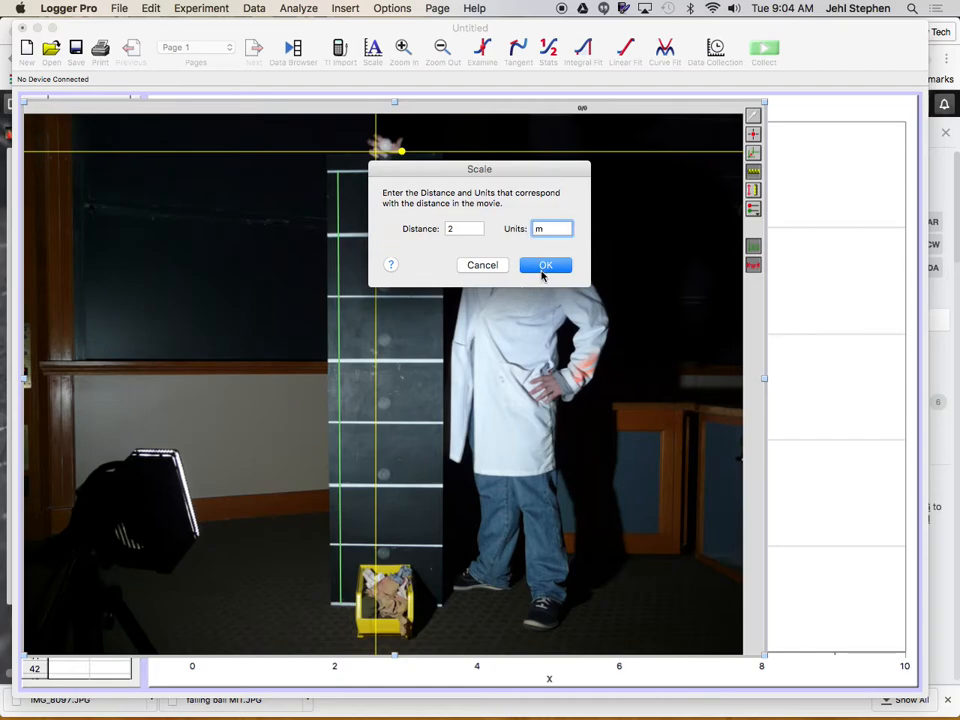
{"action": "left_click", "coordinate": [543, 266]}
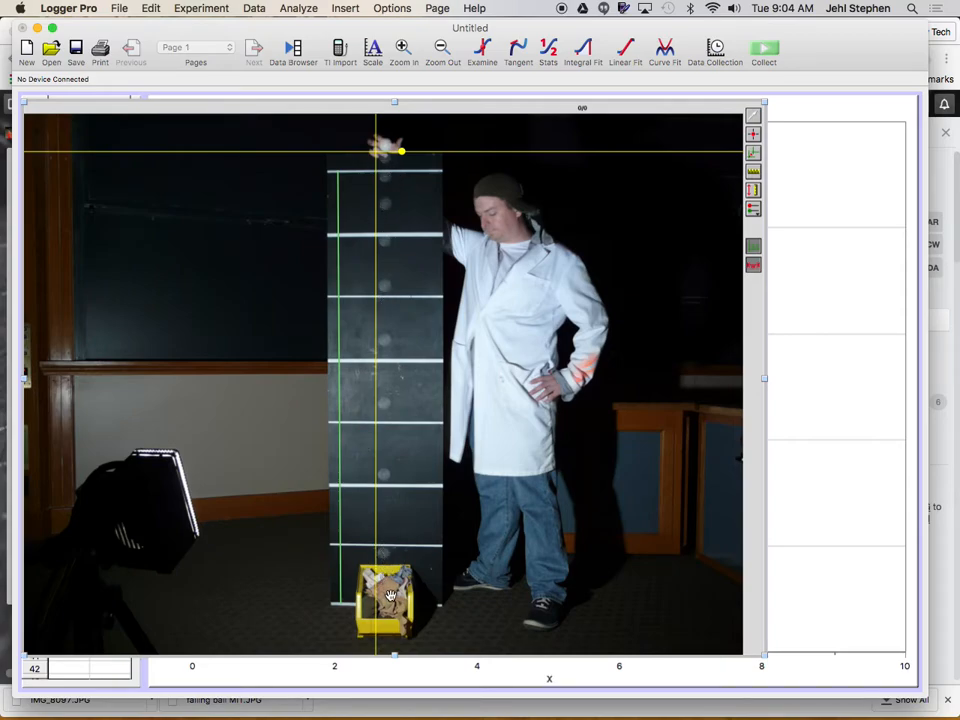
Mark a data point at the bottom of the ball for every strobe image, from the release down to the yellow bin
{"action": "left_click", "coordinate": [750, 135]}
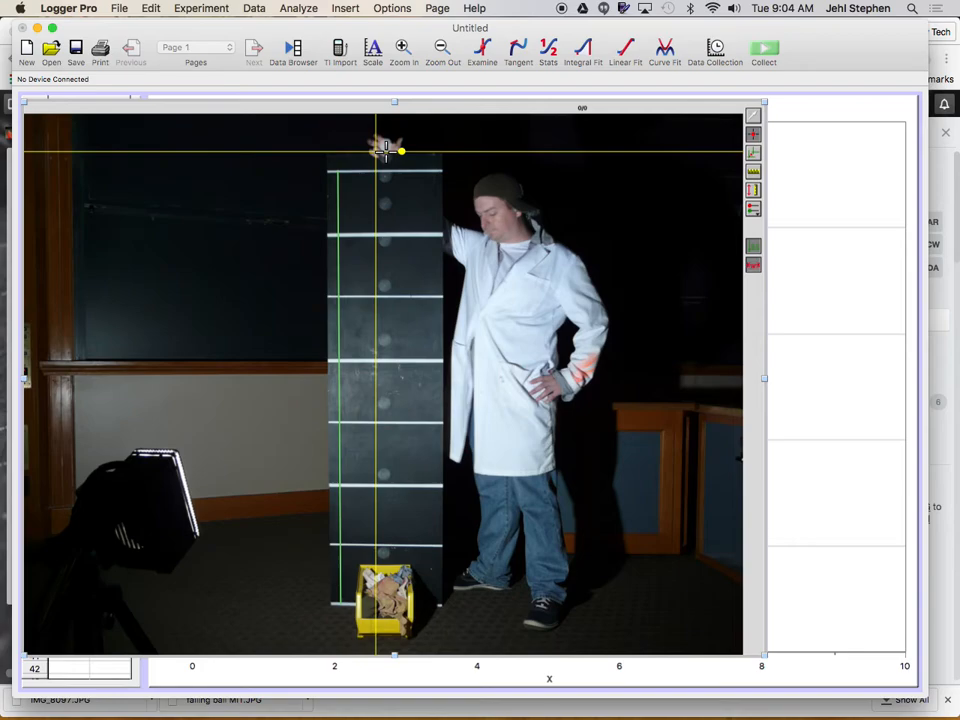
{"action": "left_click", "coordinate": [386, 147]}
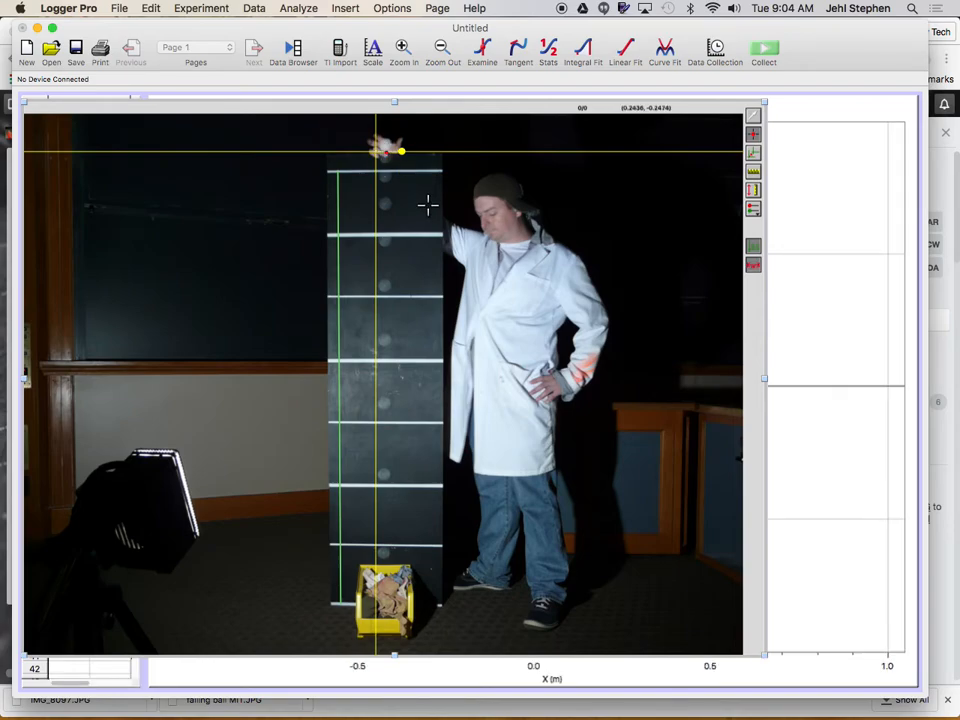
{"action": "left_click", "coordinate": [386, 160]}
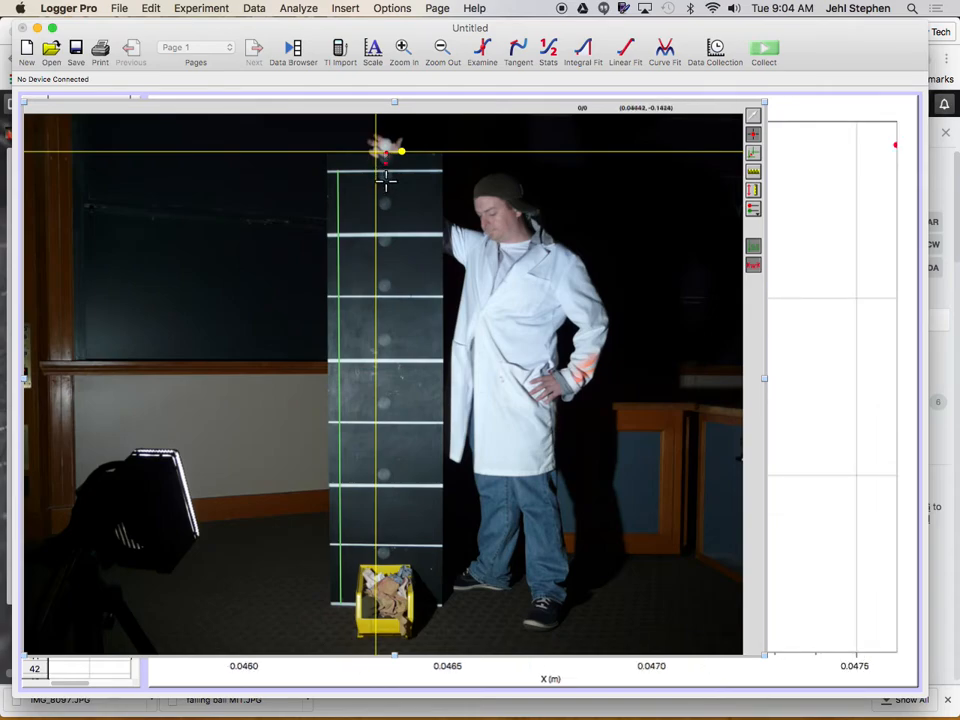
{"action": "left_click", "coordinate": [386, 180]}
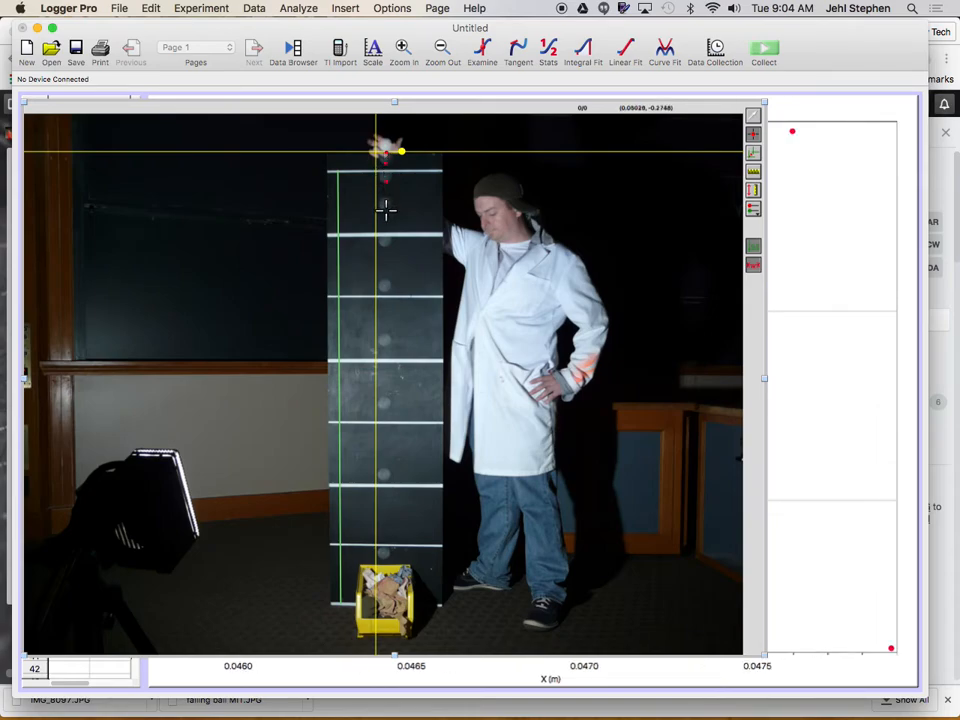
{"action": "left_click", "coordinate": [386, 208]}
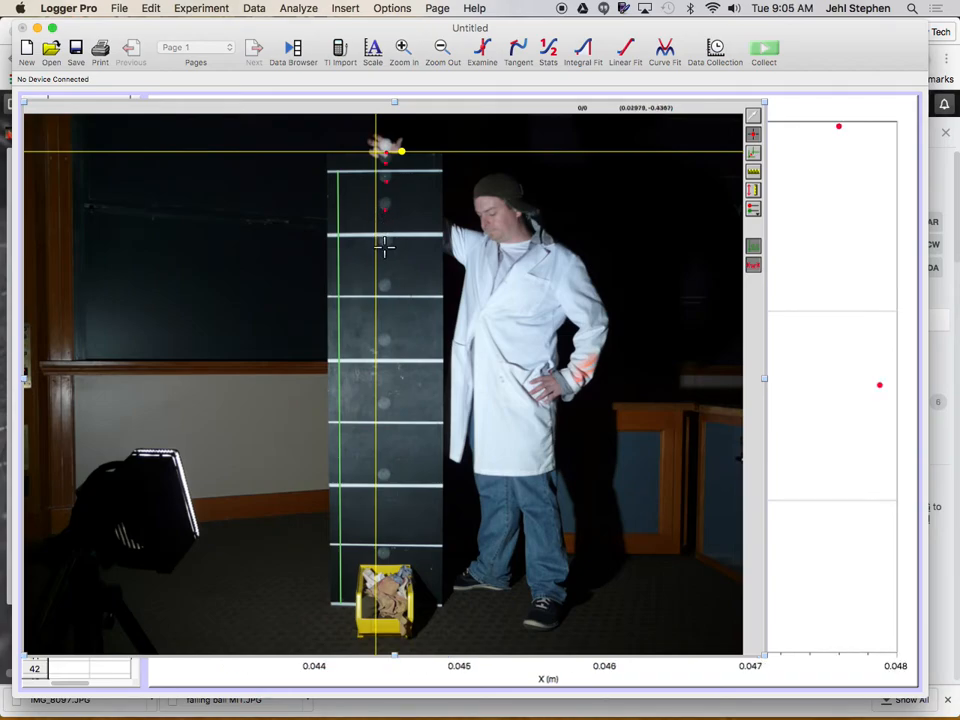
{"action": "left_click", "coordinate": [385, 245]}
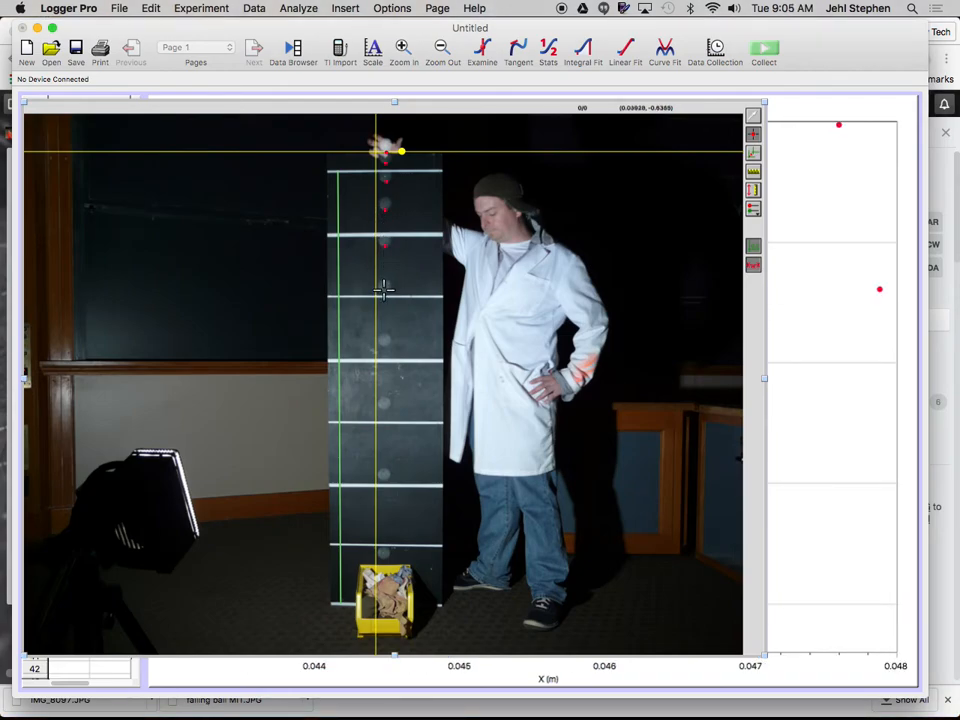
{"action": "left_click", "coordinate": [384, 290]}
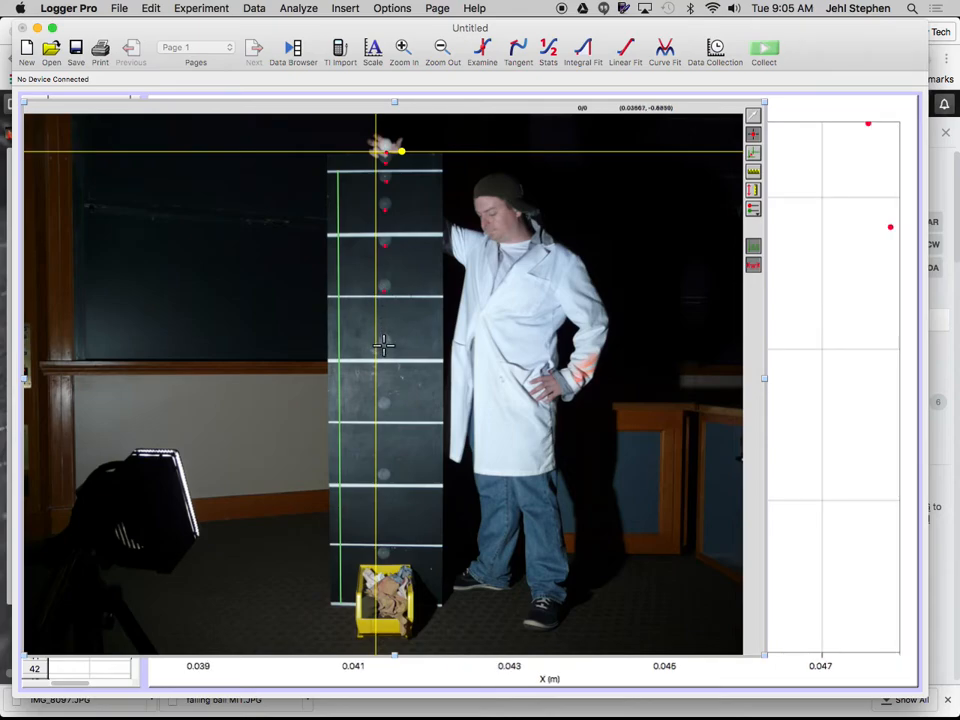
{"action": "left_click", "coordinate": [385, 349]}
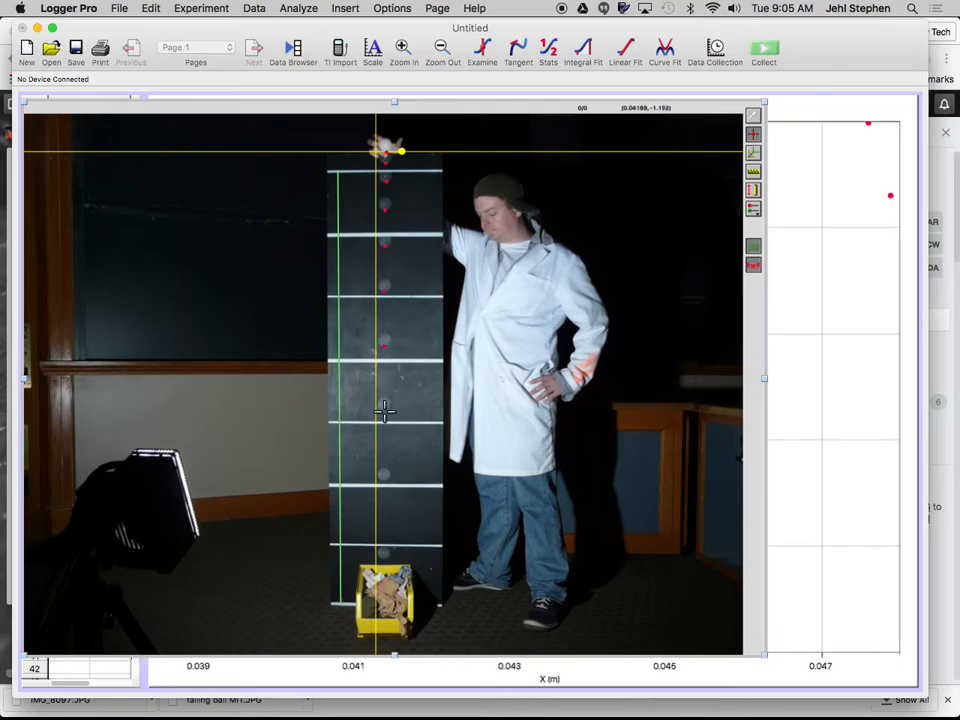
{"action": "left_click", "coordinate": [383, 481]}
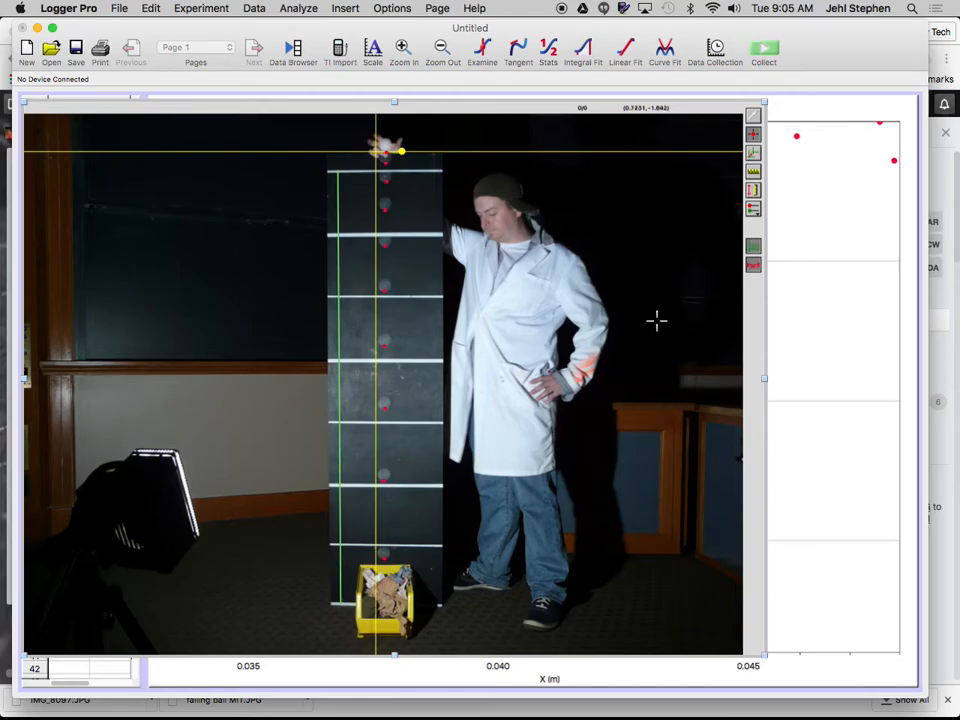
{"action": "left_click", "coordinate": [754, 135]}
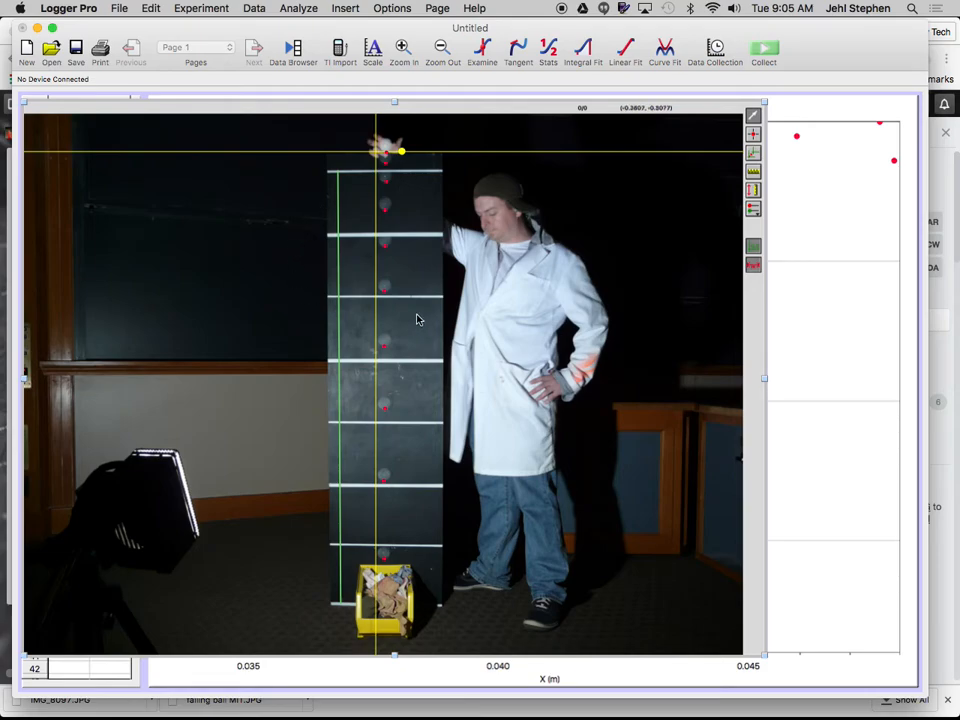
Auto-arrange the page so the photo, data table and graph sit side by side without overlapping
{"action": "left_click", "coordinate": [756, 214]}
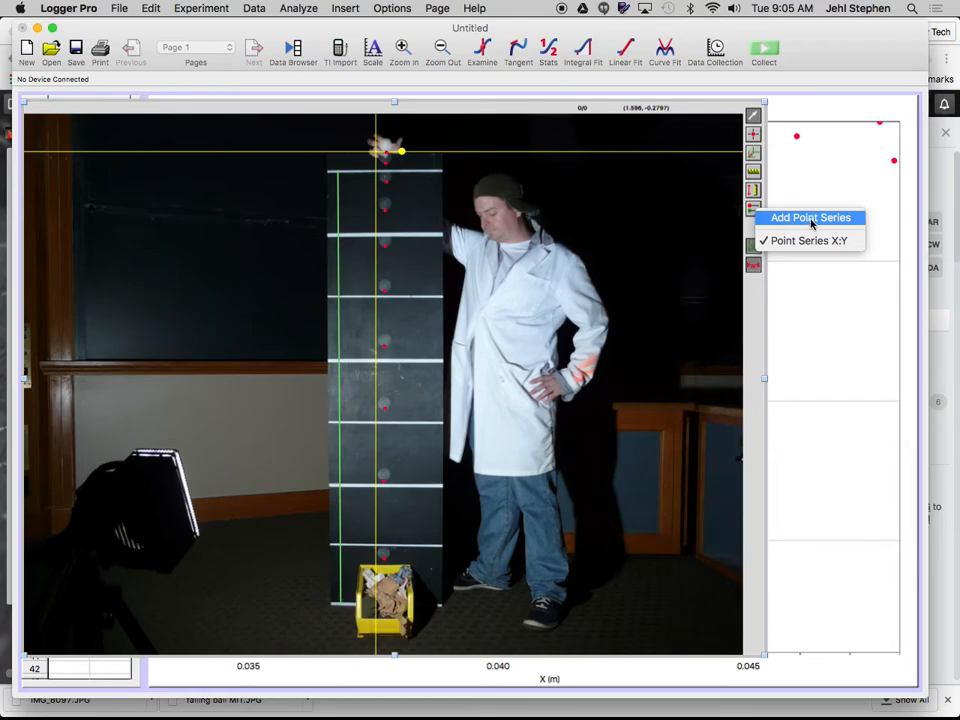
{"action": "left_click", "coordinate": [755, 331]}
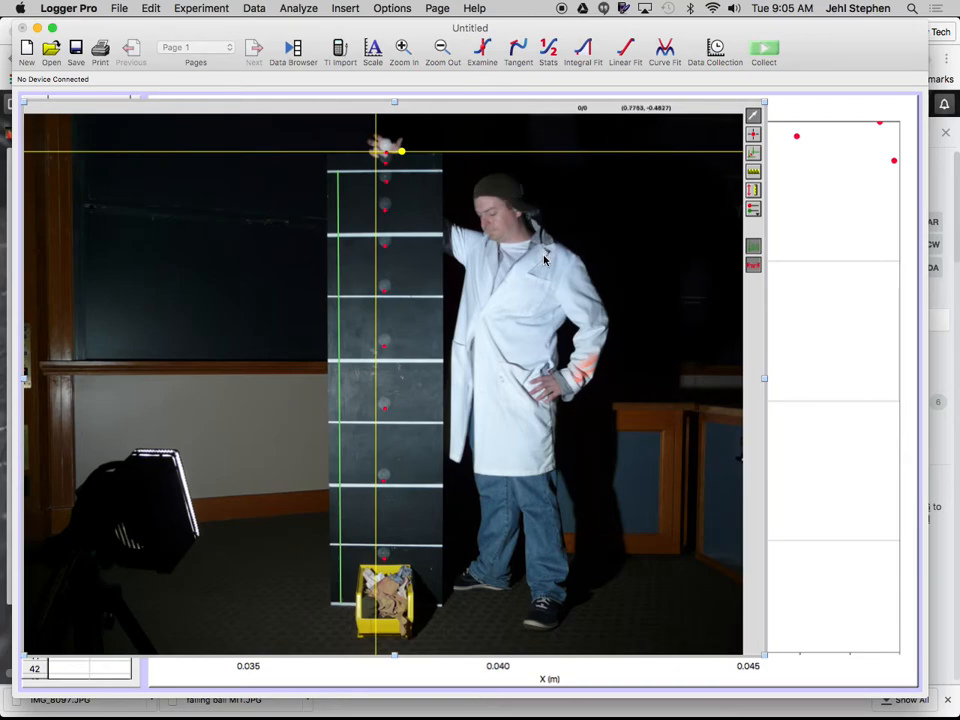
{"action": "key", "text": "super+r"}
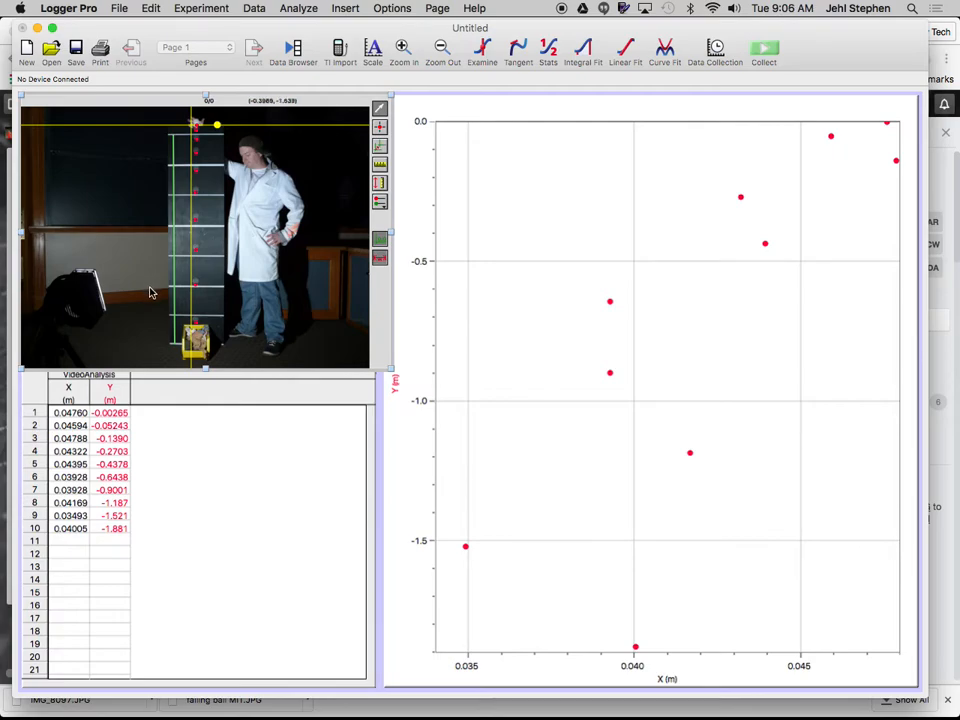
{"action": "left_click", "coordinate": [72, 397]}
{"action": "right_click", "coordinate": [72, 397]}
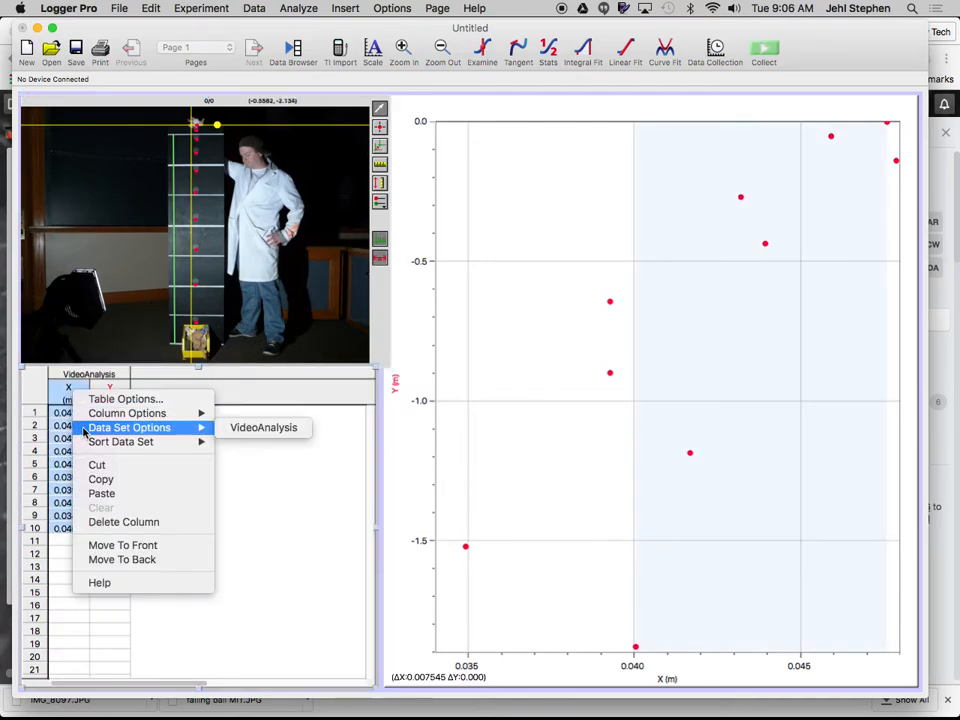
{"action": "left_click", "coordinate": [55, 557]}
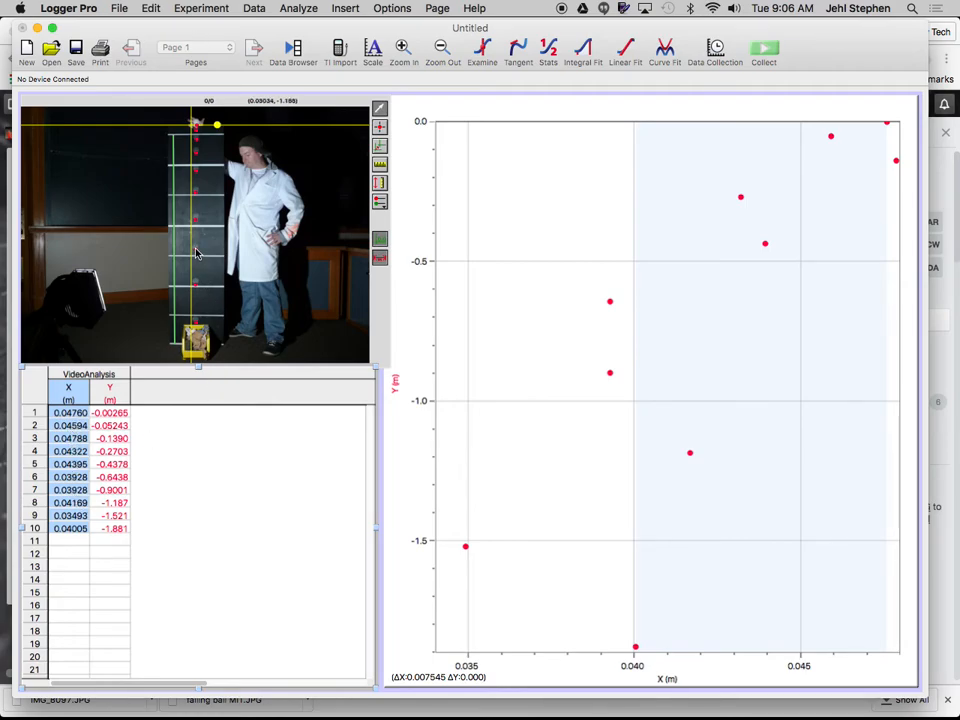
Delete the X column from the data table, keeping only the Y positions
{"action": "right_click", "coordinate": [65, 393]}
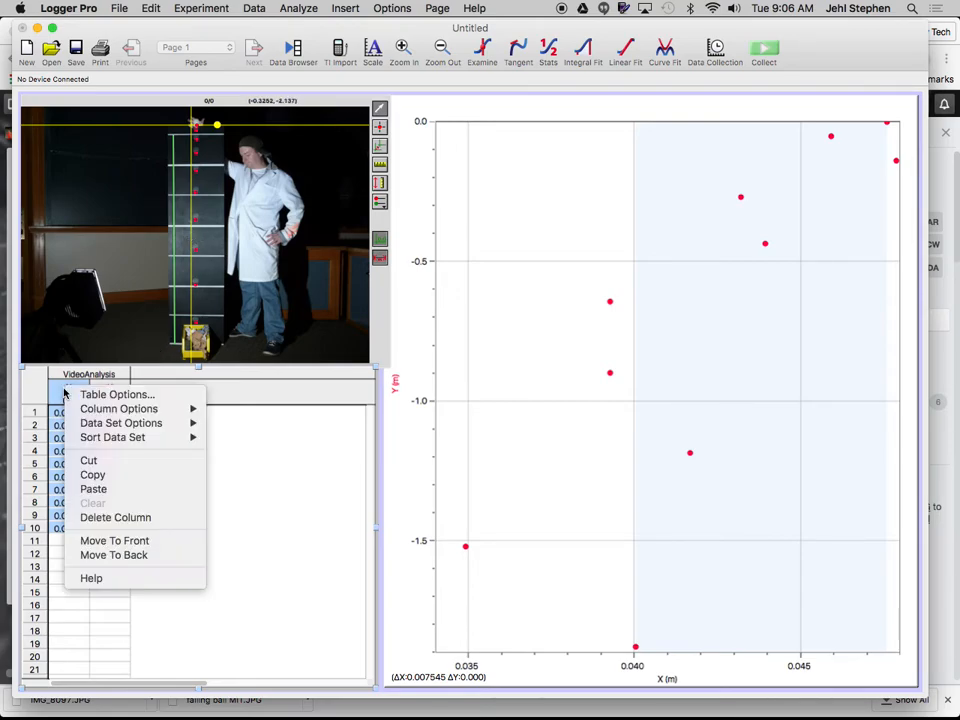
{"action": "left_click", "coordinate": [99, 518]}
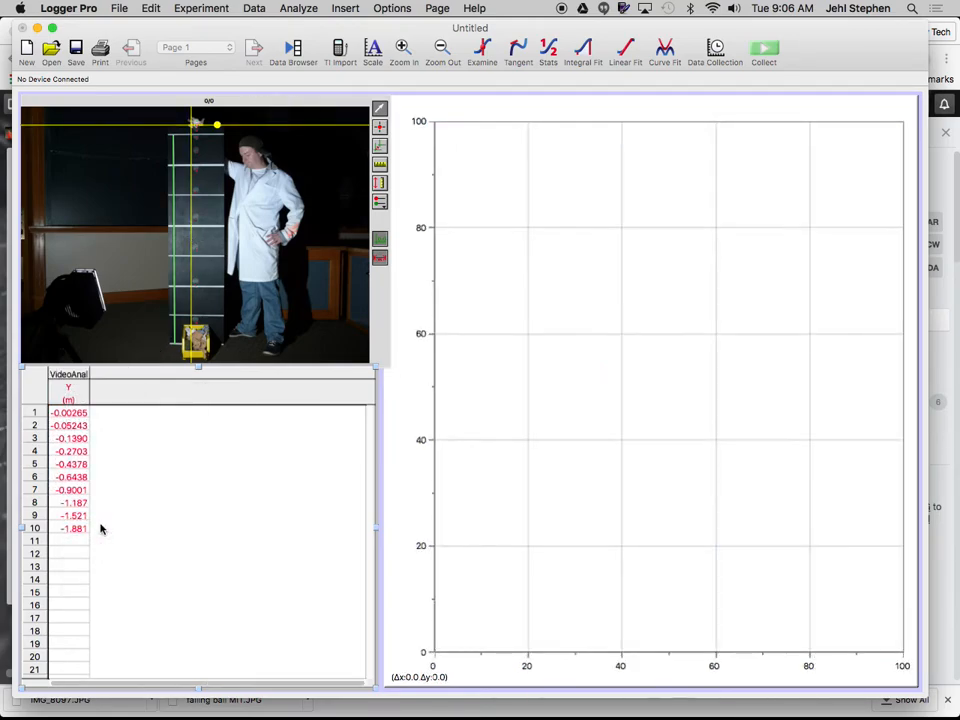
{"action": "left_click", "coordinate": [86, 392]}
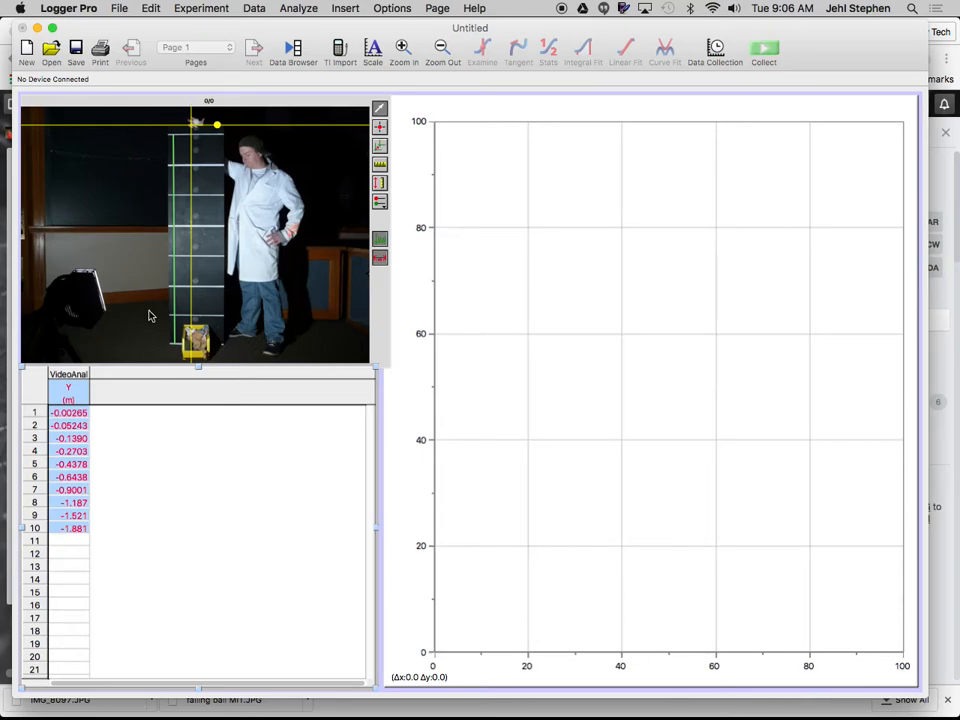
{"action": "left_click", "coordinate": [82, 553]}
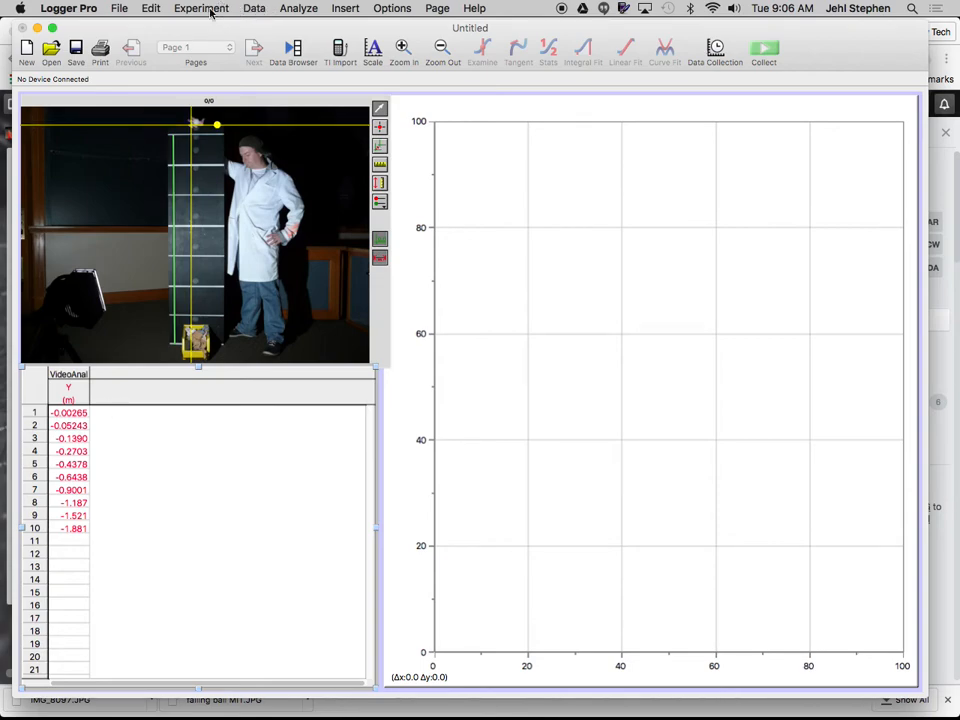
Start a new calculated column named Displacement with short name Δy and units m
{"action": "left_click", "coordinate": [250, 12]}
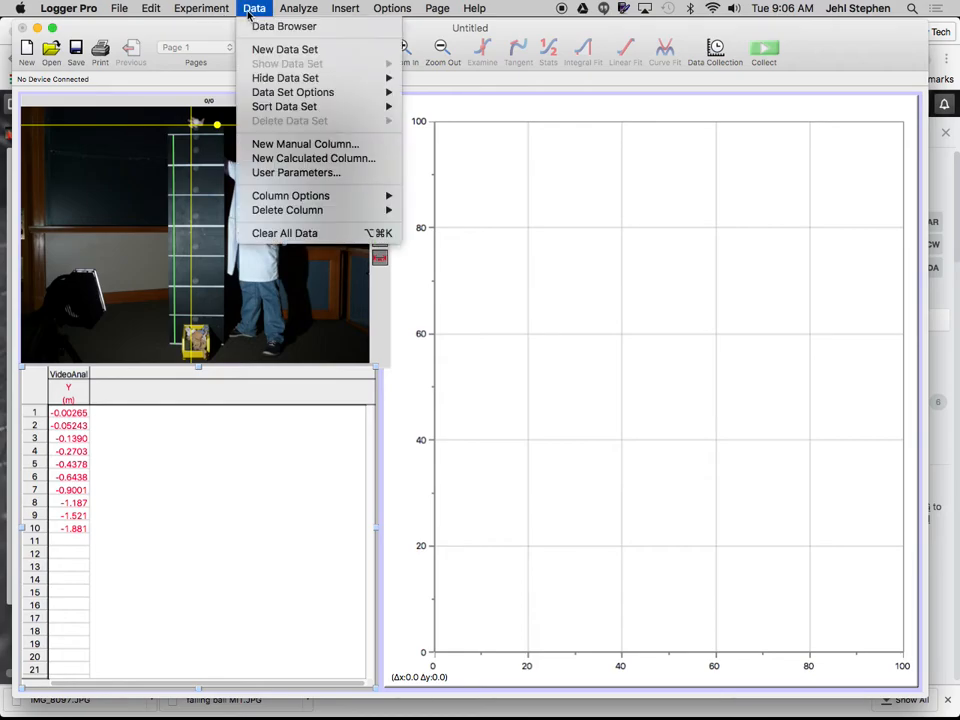
{"action": "left_click", "coordinate": [296, 161]}
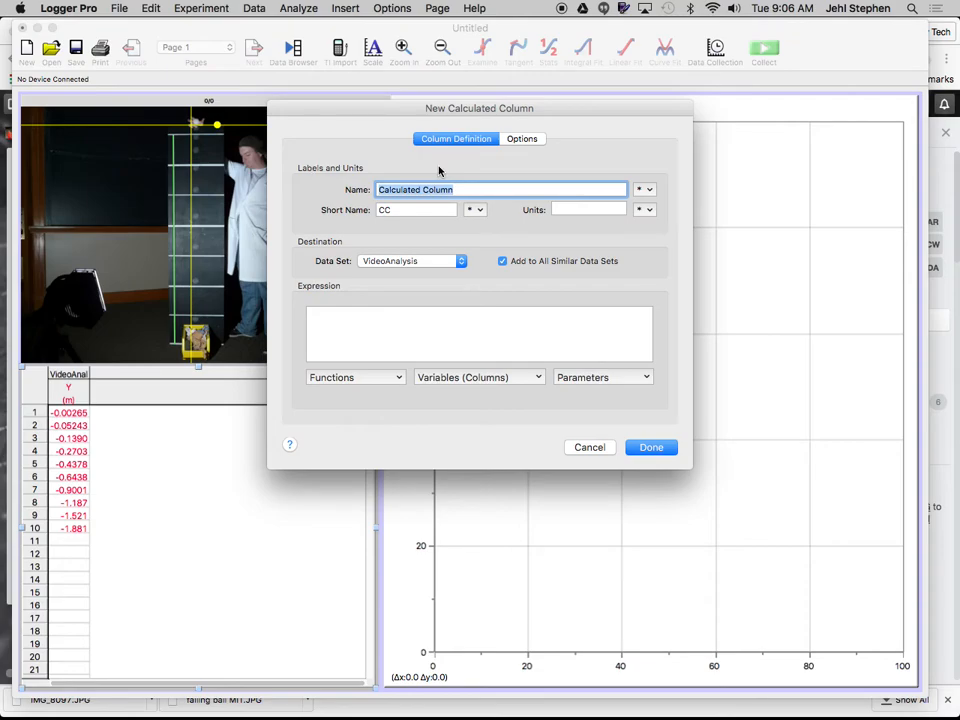
{"action": "type", "text": "Displacement"}
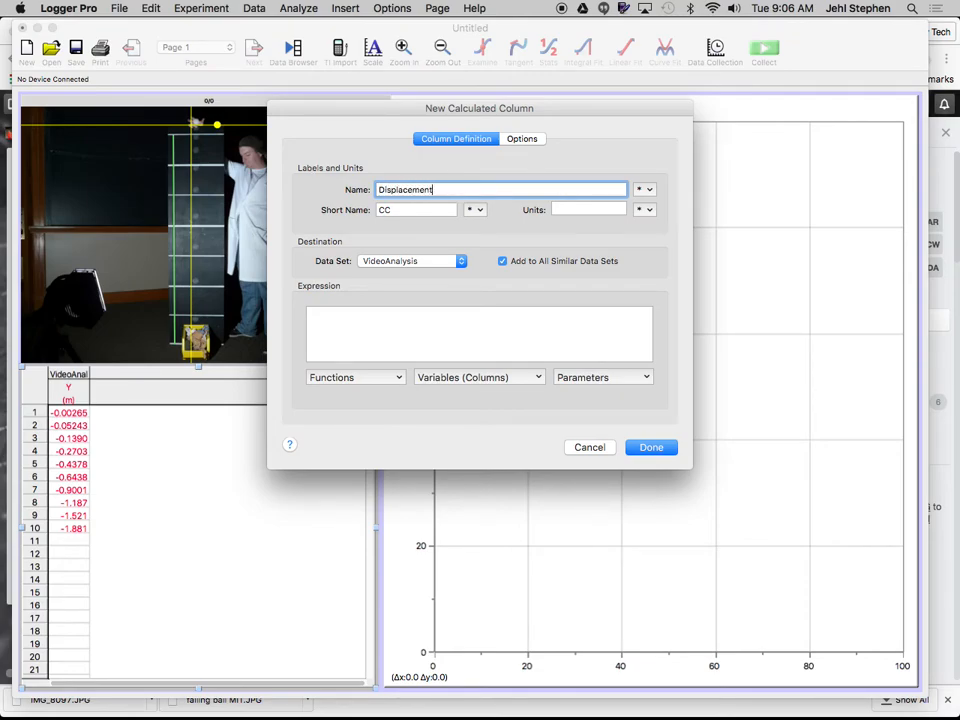
{"action": "key", "text": "Tab"}
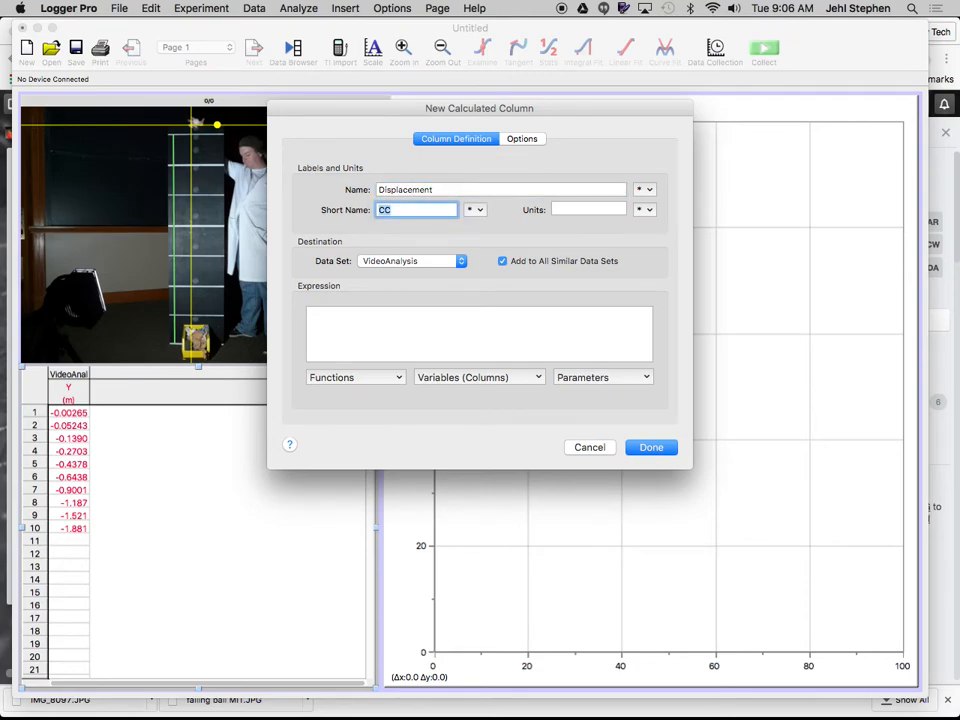
{"action": "left_click", "coordinate": [479, 210]}
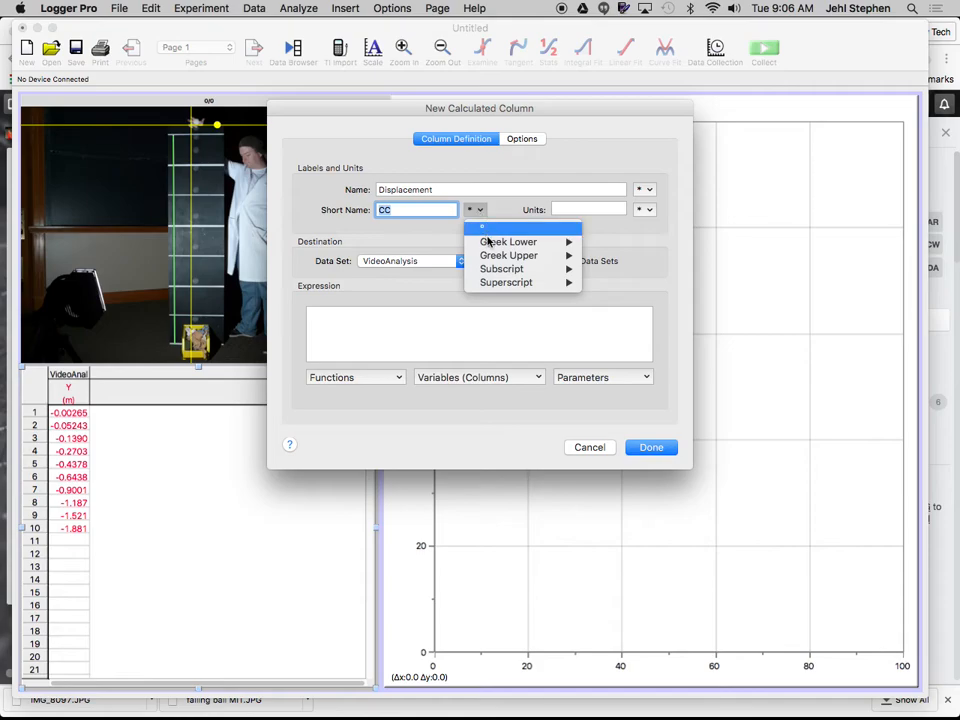
{"action": "mouse_move", "coordinate": [580, 264]}
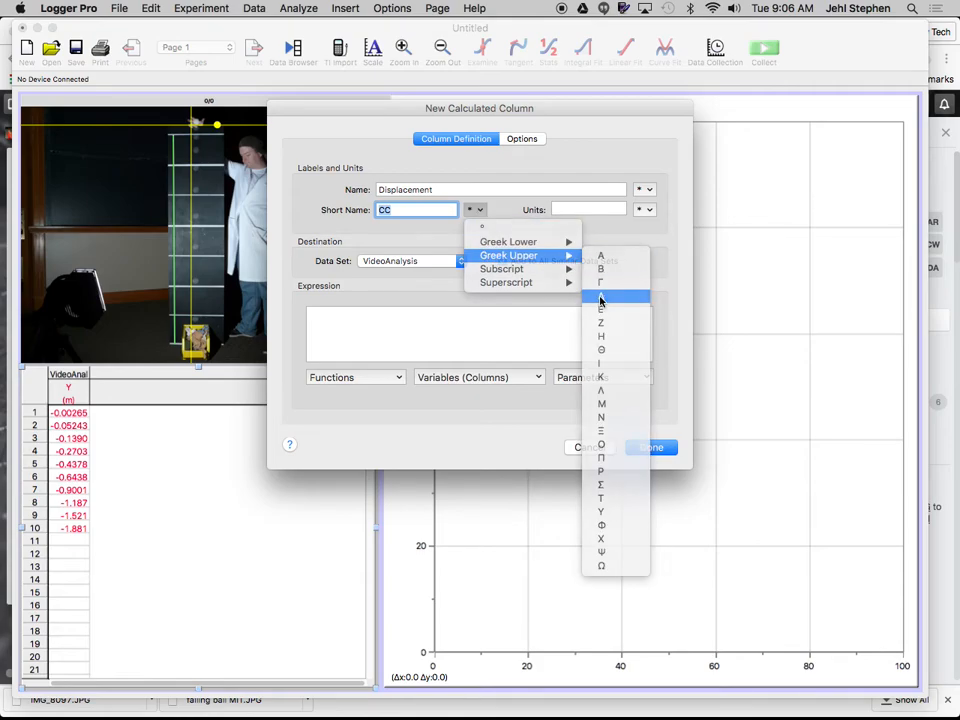
{"action": "left_click", "coordinate": [592, 296]}
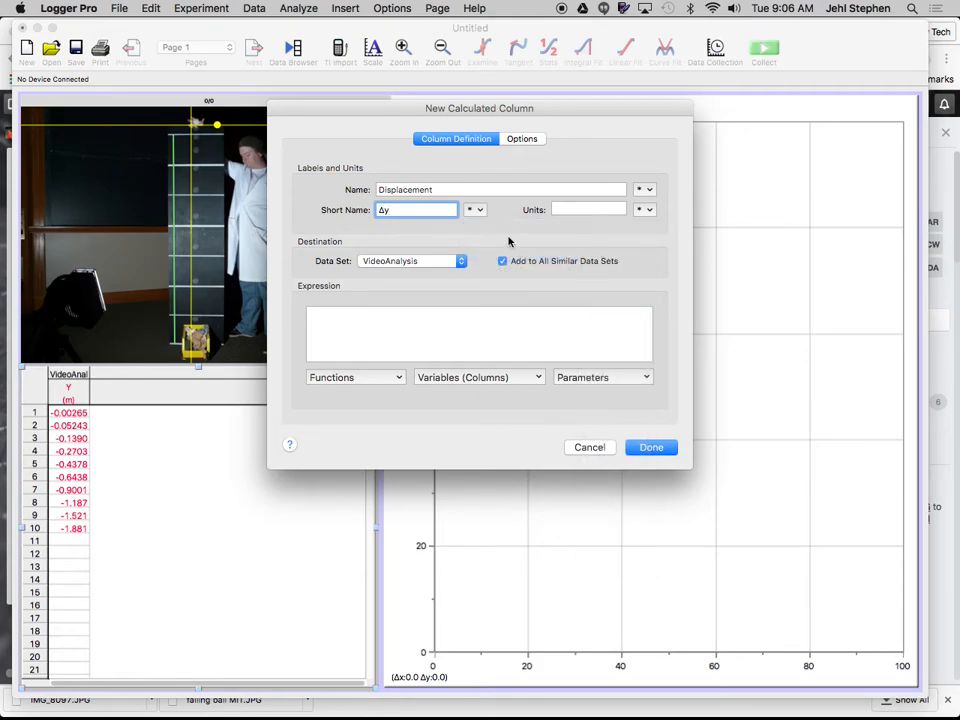
{"action": "left_click", "coordinate": [590, 209]}
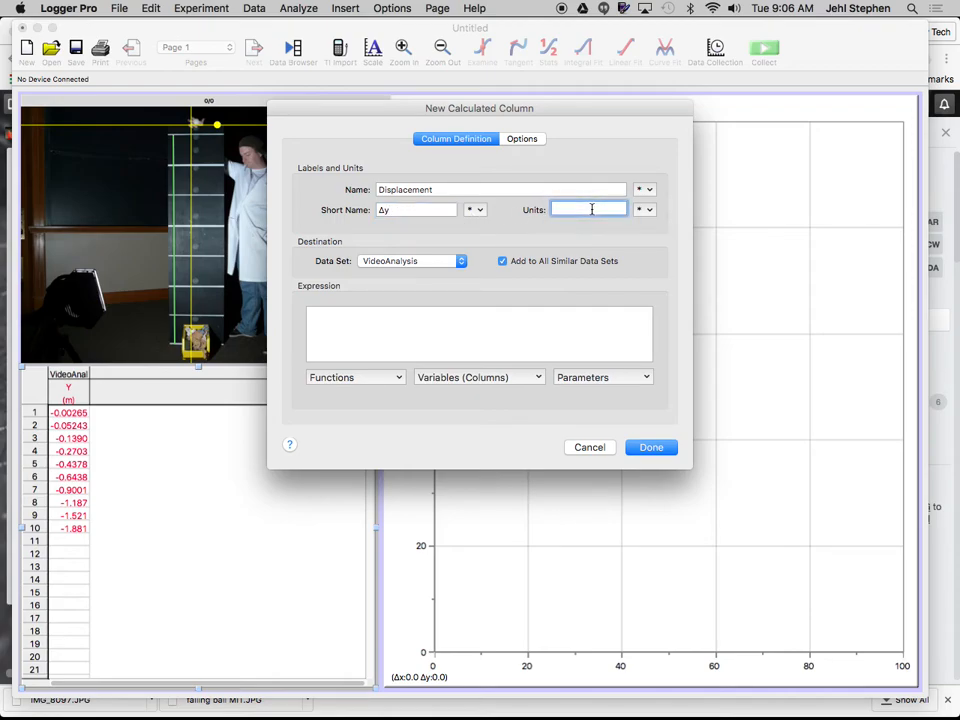
Define the displacement expression as Y minus the first row's Y position and create the column
{"action": "left_click", "coordinate": [412, 324]}
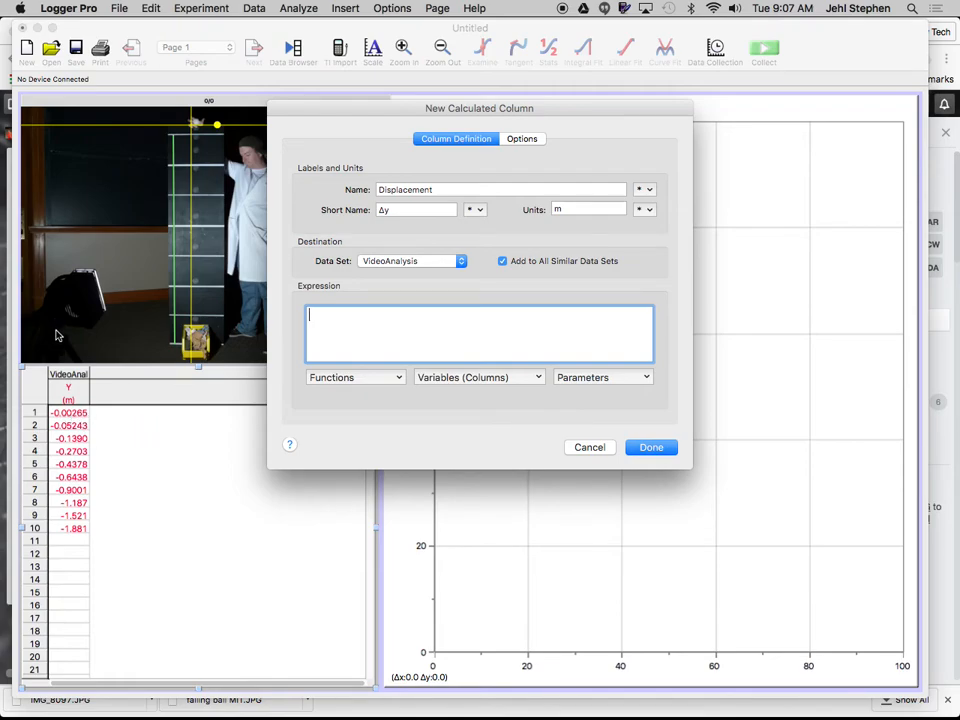
{"action": "left_click", "coordinate": [451, 384]}
{"action": "left_click", "coordinate": [436, 395]}
{"action": "left_click", "coordinate": [650, 448]}
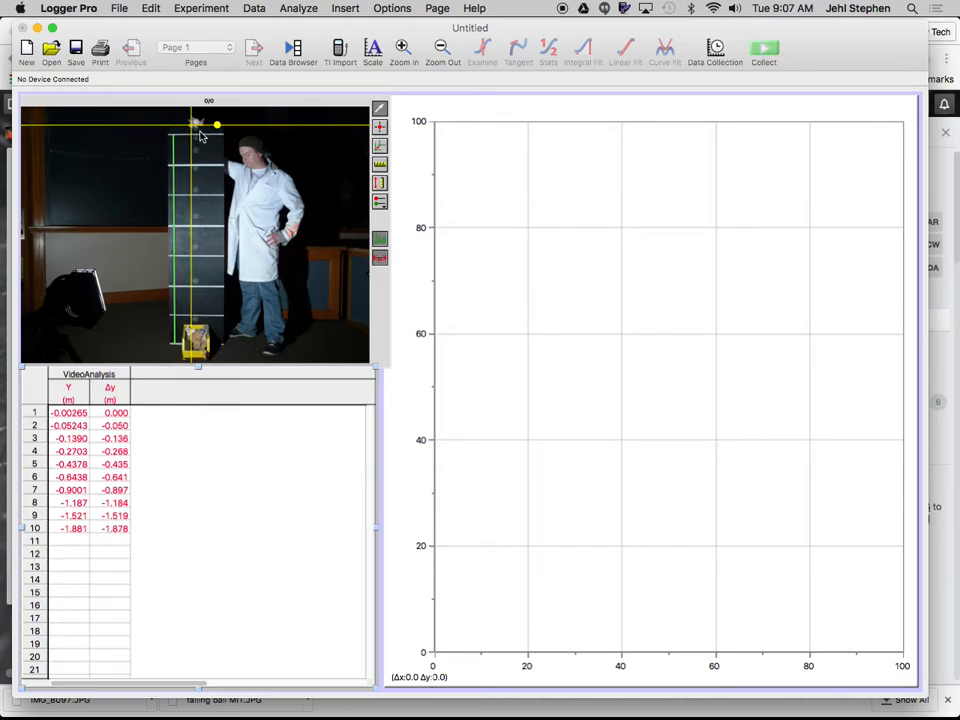
{"action": "left_click", "coordinate": [119, 417]}
{"action": "left_click", "coordinate": [119, 427]}
{"action": "left_click", "coordinate": [120, 440]}
{"action": "left_click", "coordinate": [120, 454]}
{"action": "left_click", "coordinate": [120, 490]}
{"action": "left_click", "coordinate": [172, 449]}
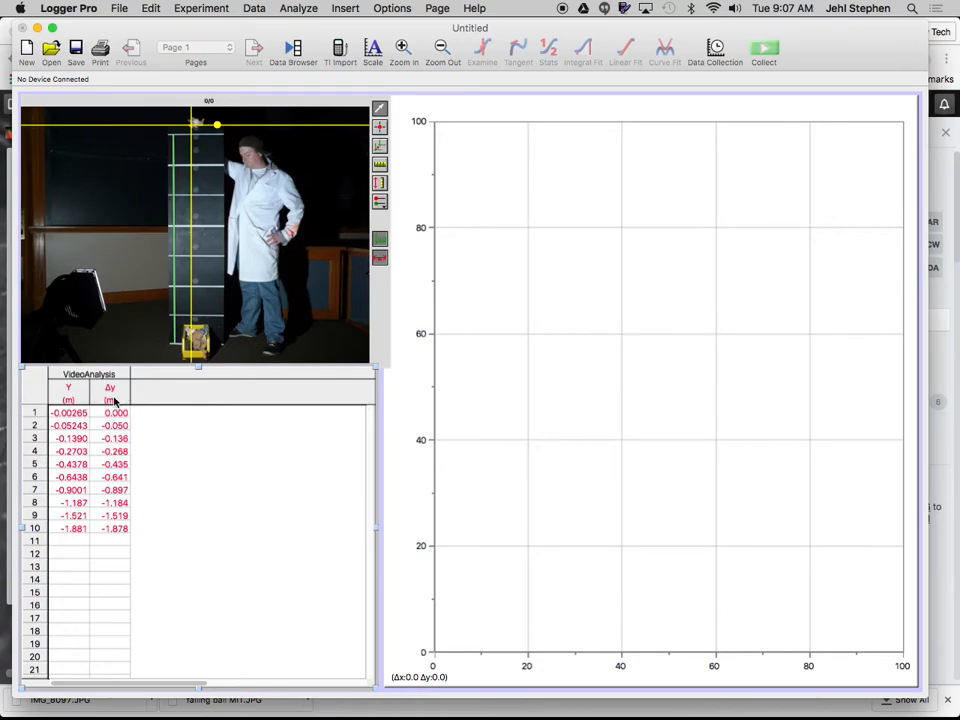
Start a new manual column named time with short name t and units s
{"action": "left_click", "coordinate": [254, 8]}
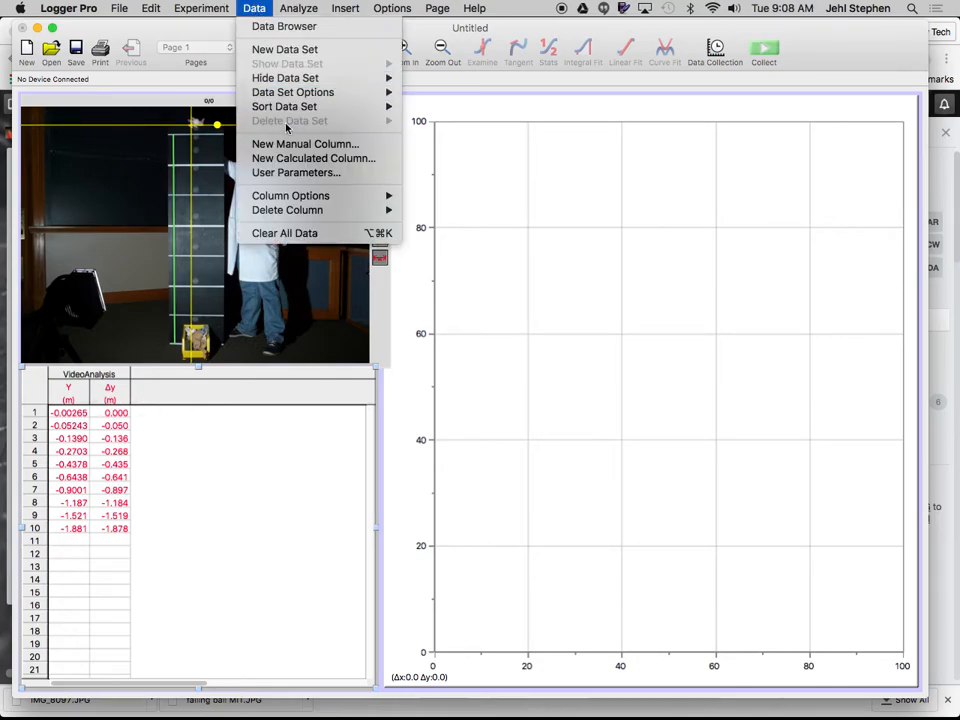
{"action": "left_click", "coordinate": [296, 148]}
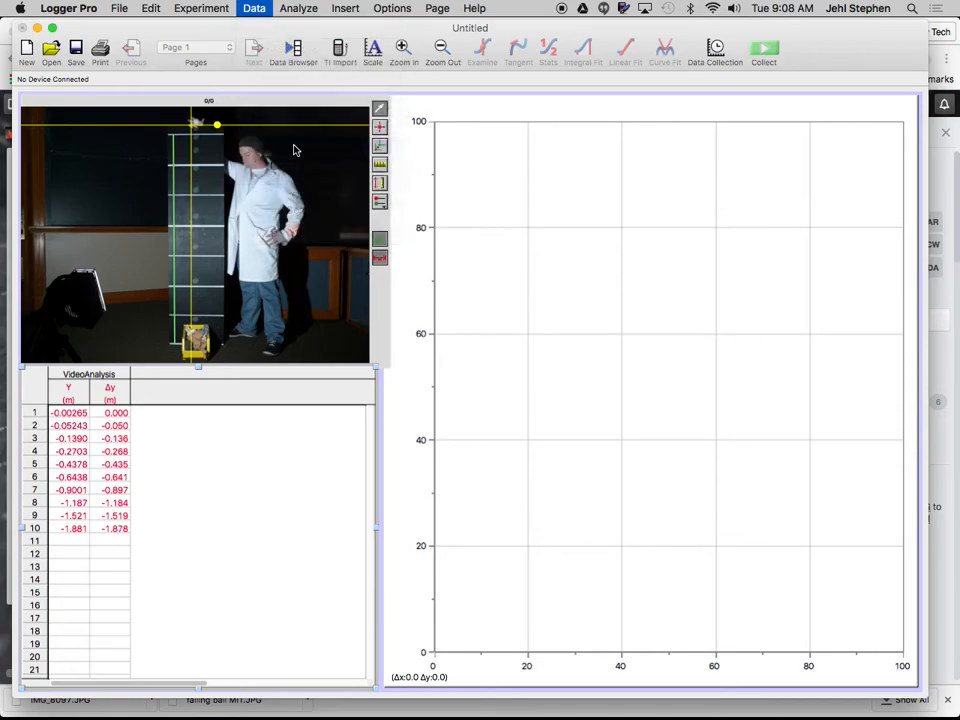
{"action": "type", "text": "time"}
{"action": "key", "text": "Tab"}
{"action": "key", "text": "Tab"}
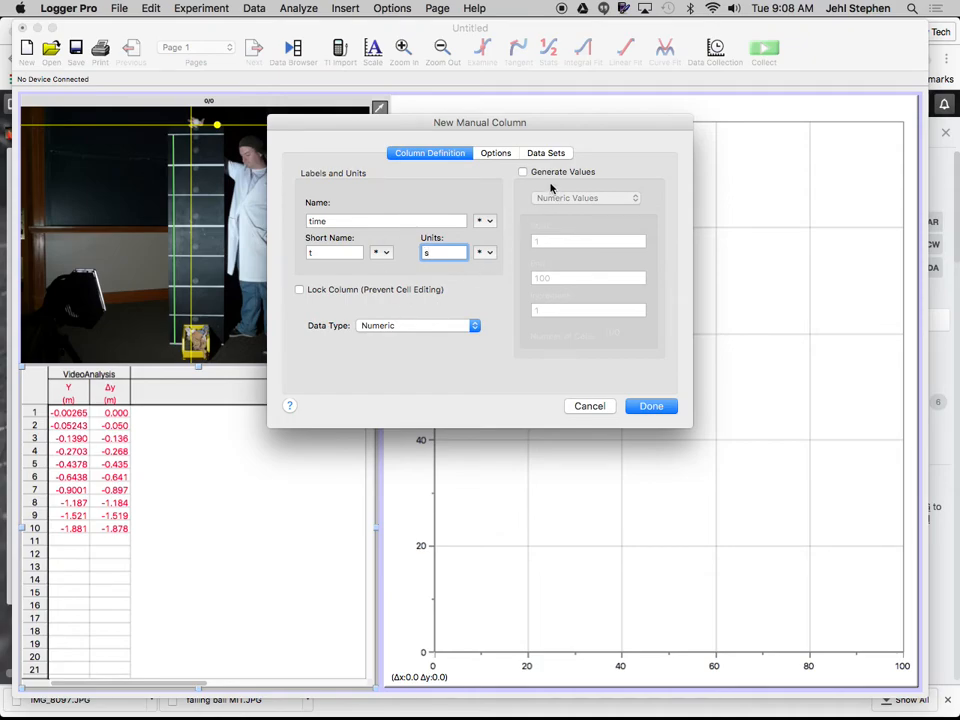
Generate the time column's numeric values from 0 to 1 in increments of .067 and create the column
{"action": "left_click", "coordinate": [553, 174]}
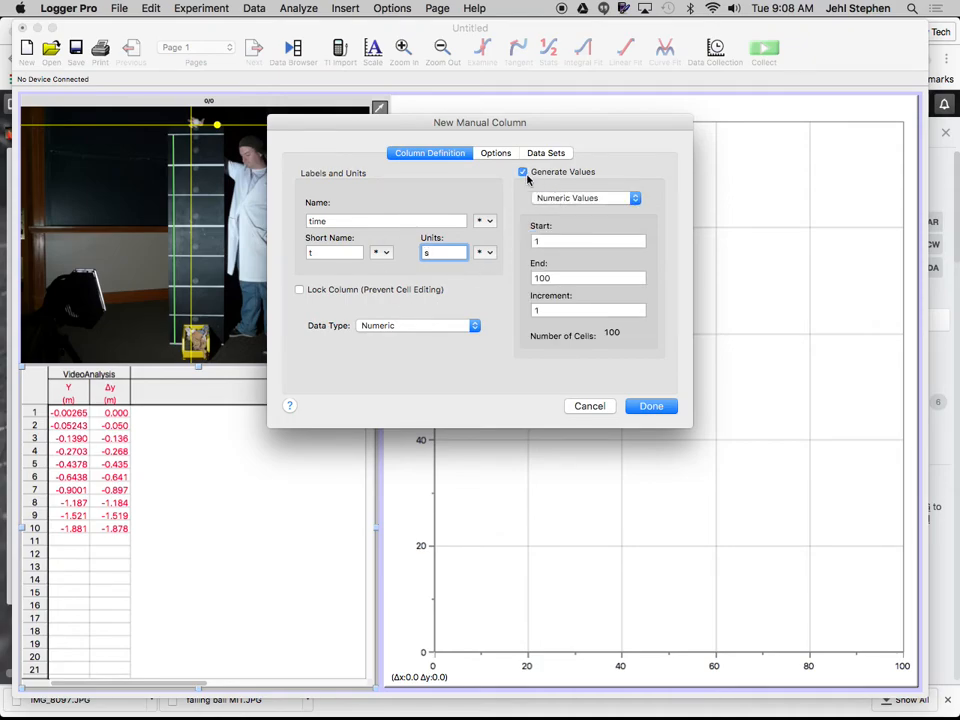
{"action": "left_click", "coordinate": [546, 240]}
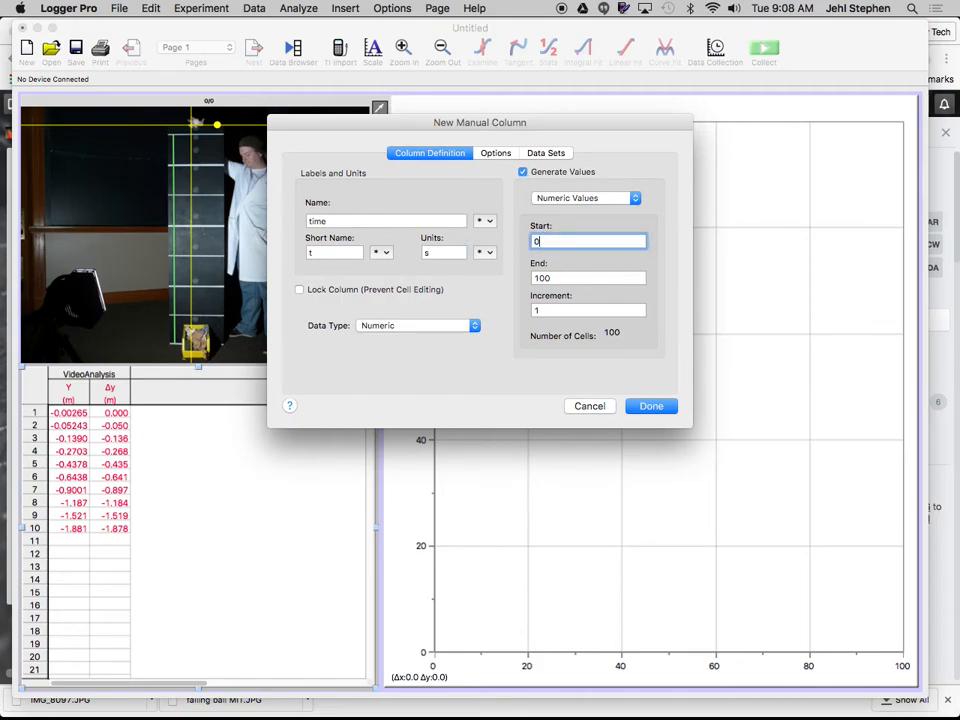
{"action": "type", "text": "0"}
{"action": "left_click", "coordinate": [580, 277]}
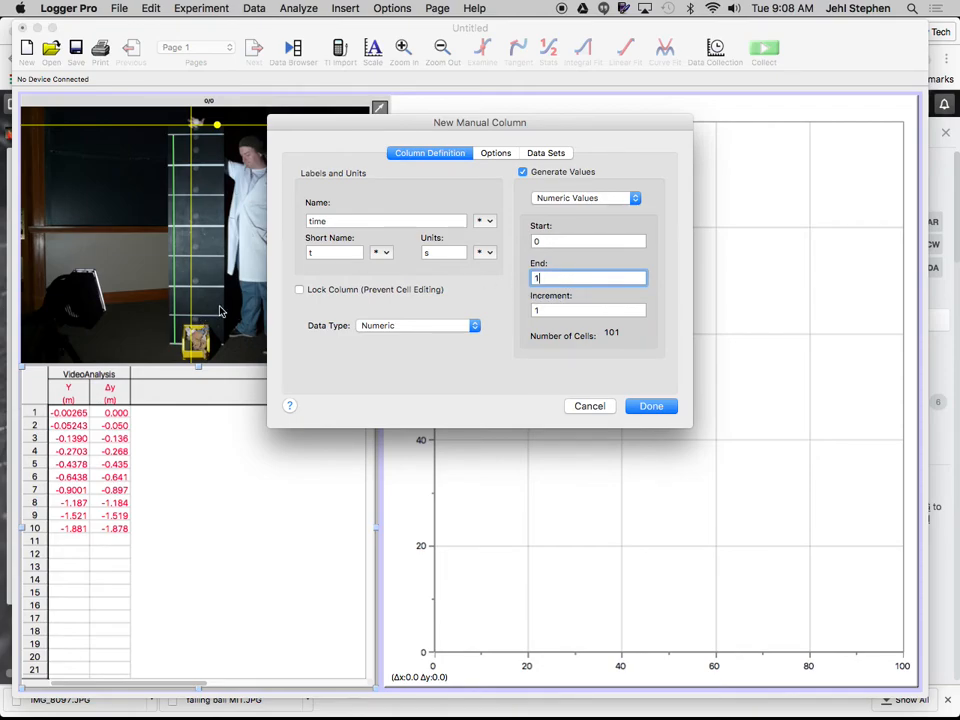
{"action": "key", "text": "Tab"}
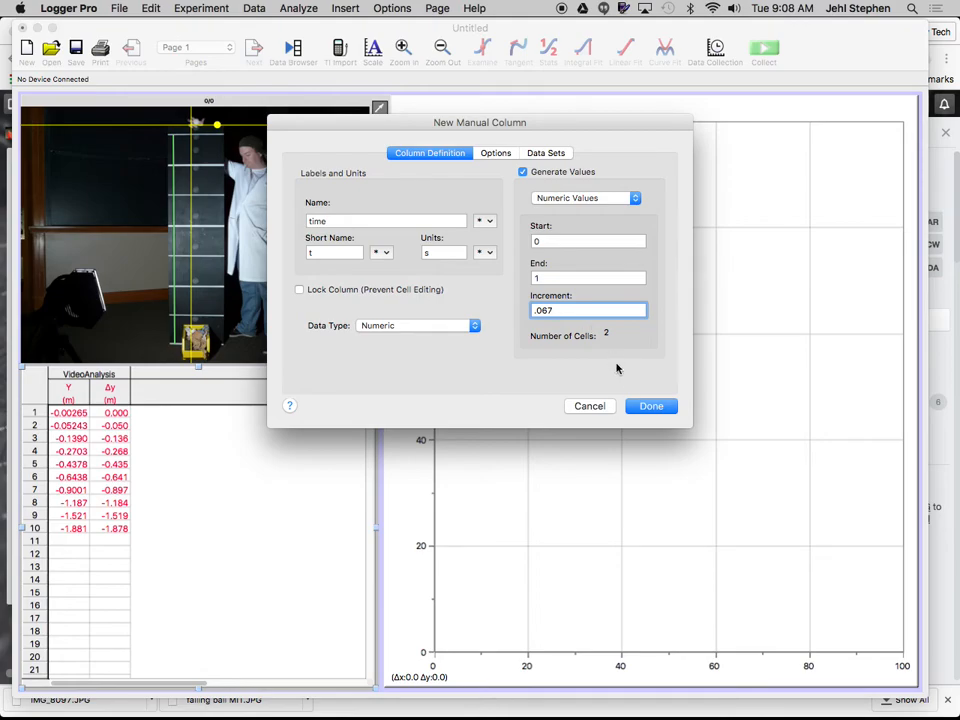
{"action": "left_click", "coordinate": [650, 406]}
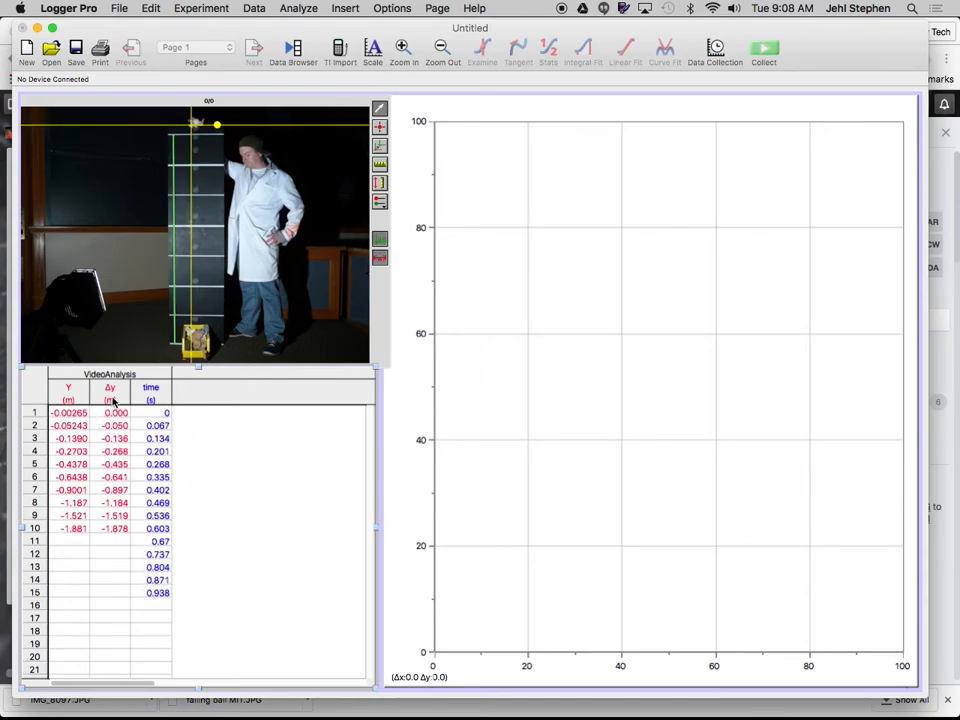
Start a new calculated column named velocity with short name v and units m/s
{"action": "left_click", "coordinate": [254, 8]}
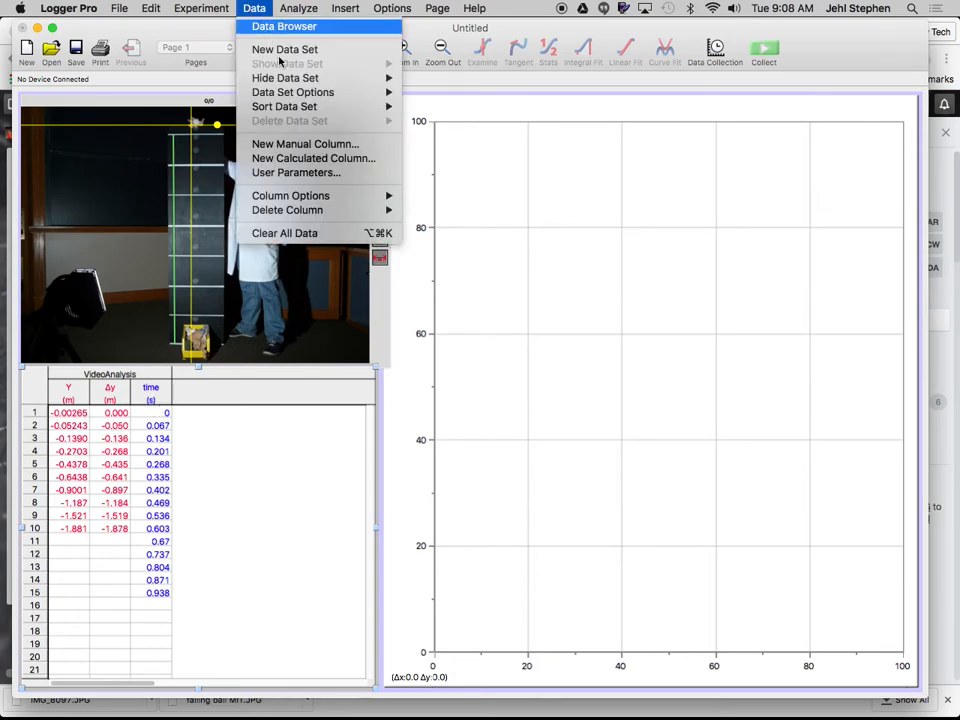
{"action": "left_click", "coordinate": [313, 158]}
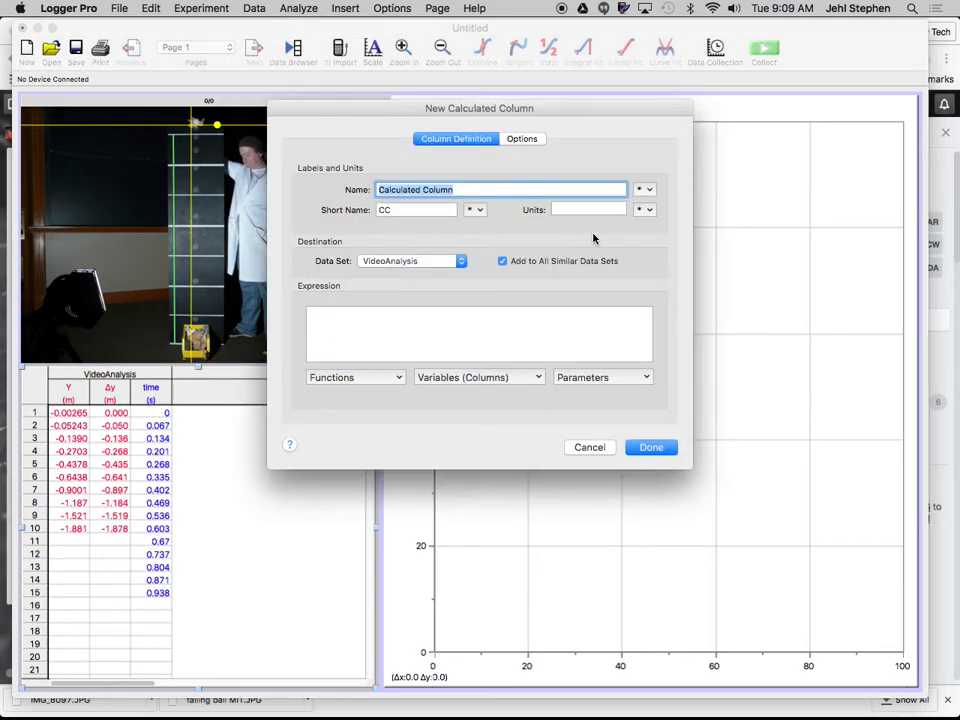
{"action": "type", "text": "velocity"}
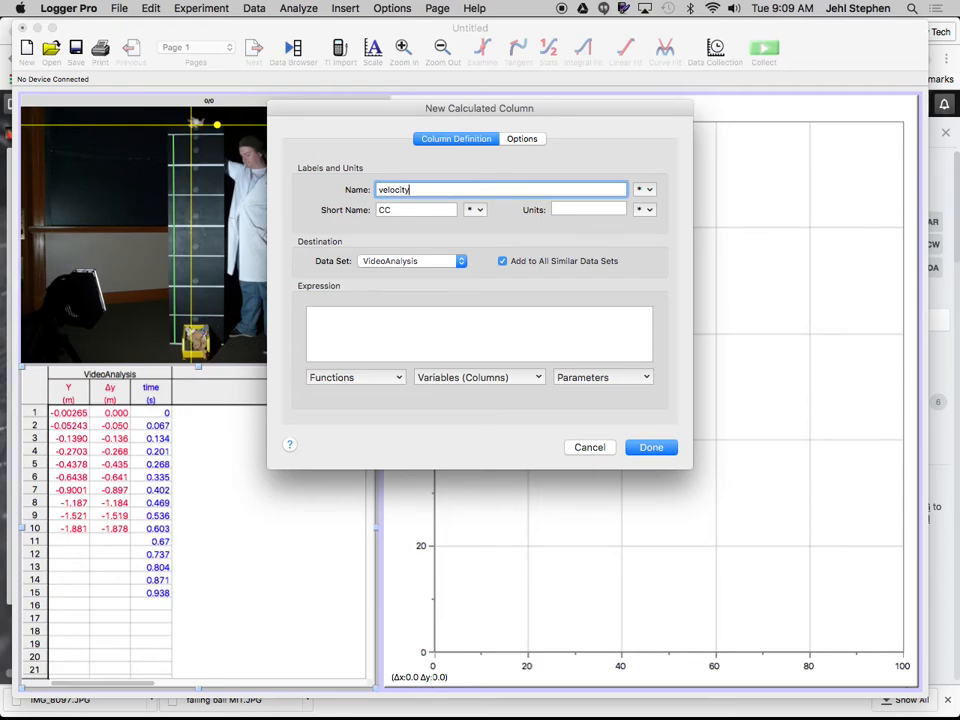
{"action": "key", "text": "Tab"}
{"action": "type", "text": "v"}
{"action": "key", "text": "Tab"}
{"action": "type", "text": "m"}
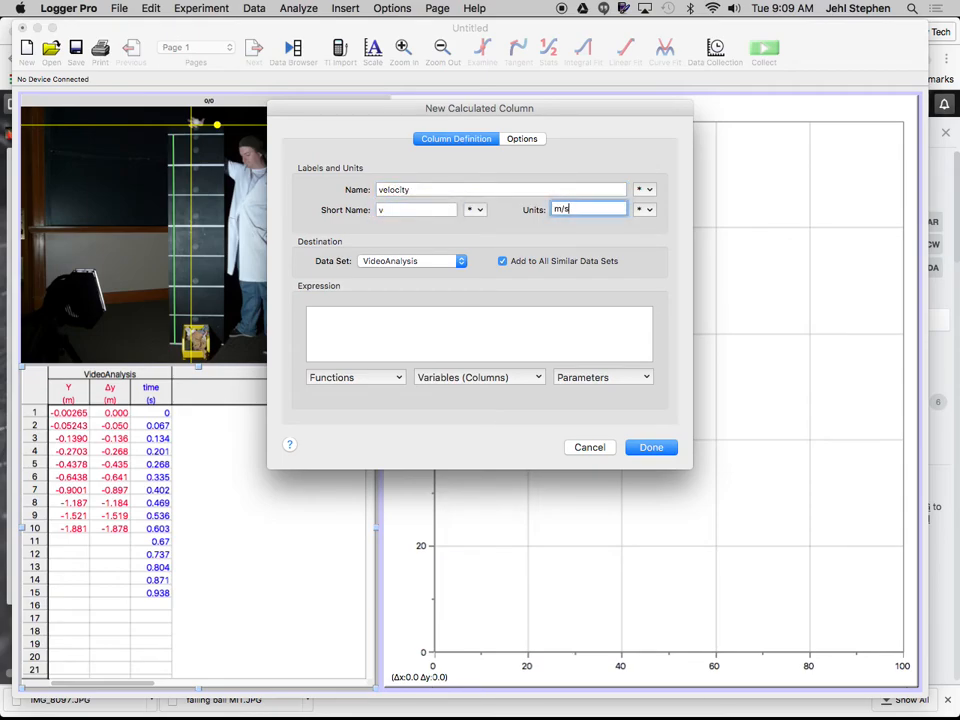
Define the velocity expression as delta("Displacement")/delta("time")
{"action": "left_click", "coordinate": [414, 309]}
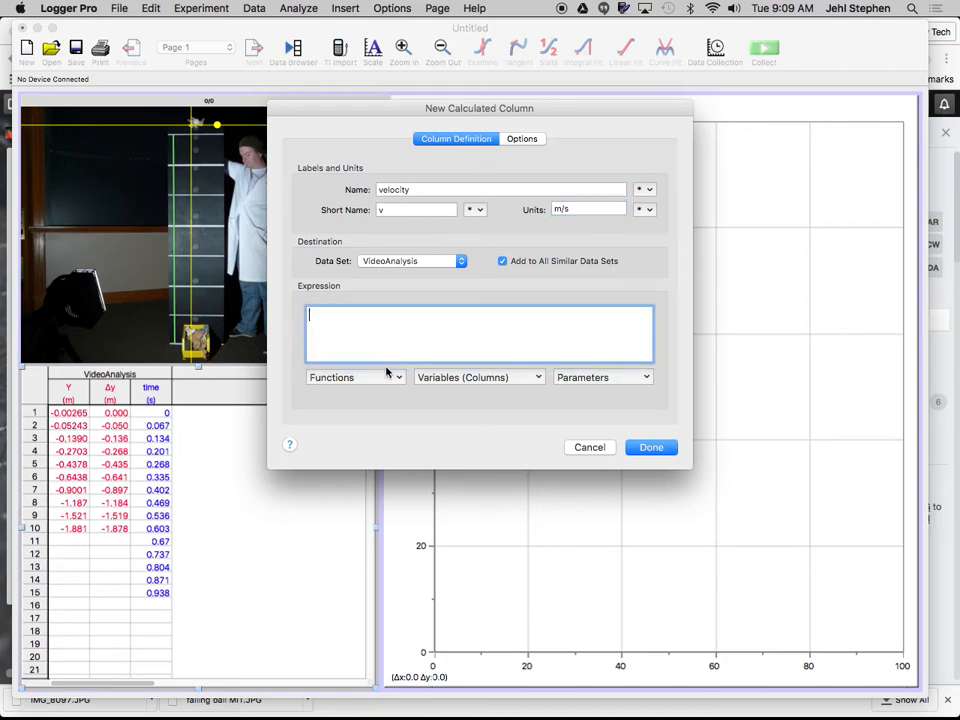
{"action": "left_click", "coordinate": [371, 379]}
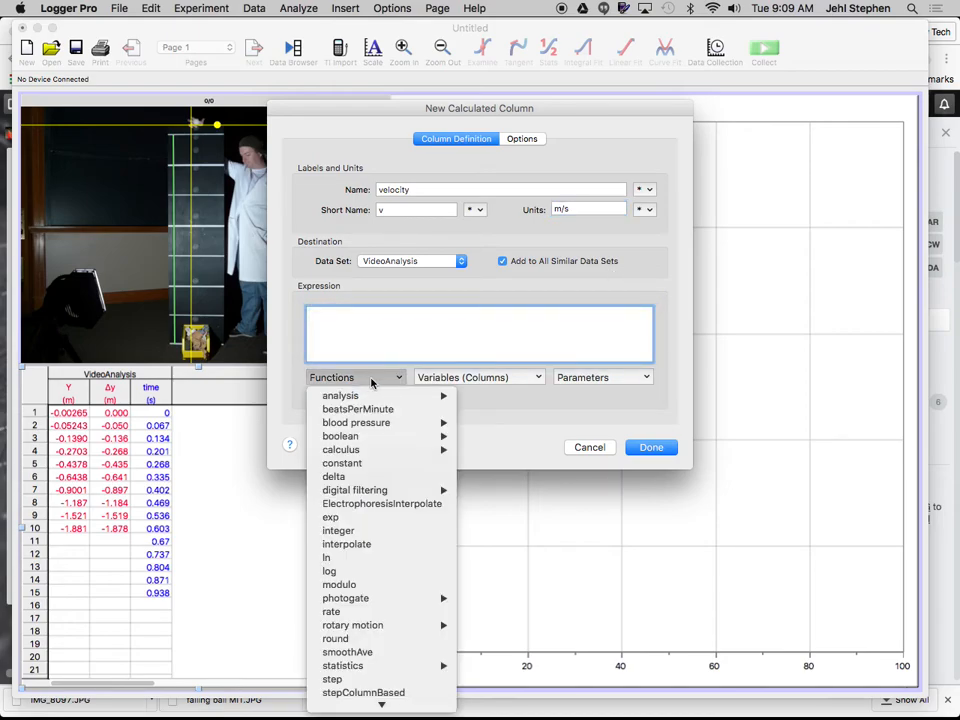
{"action": "left_click", "coordinate": [344, 477]}
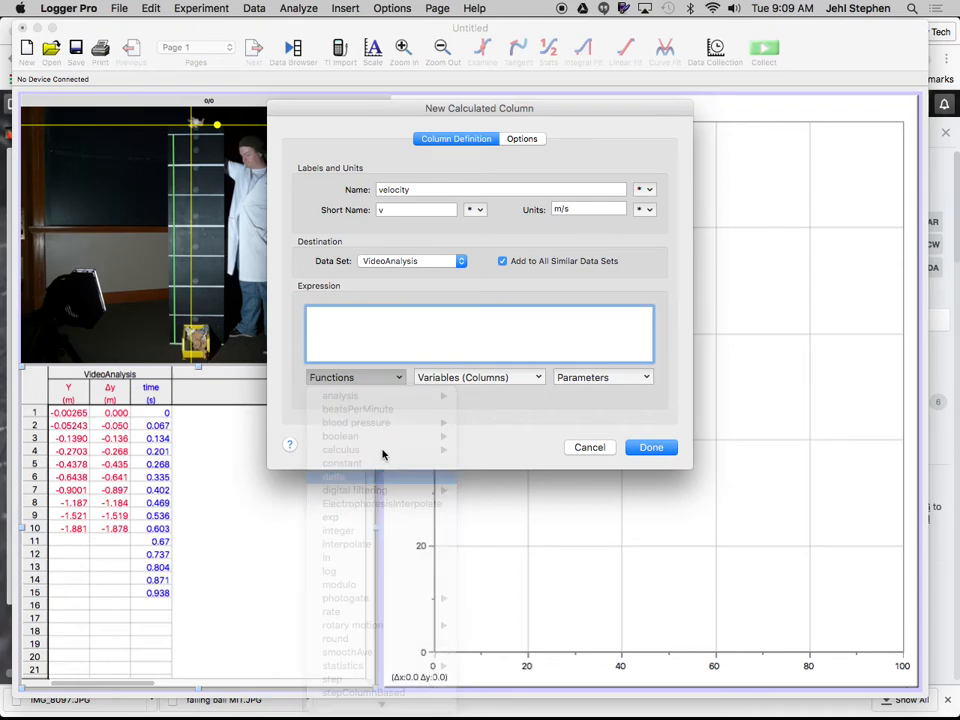
{"action": "left_click", "coordinate": [479, 379]}
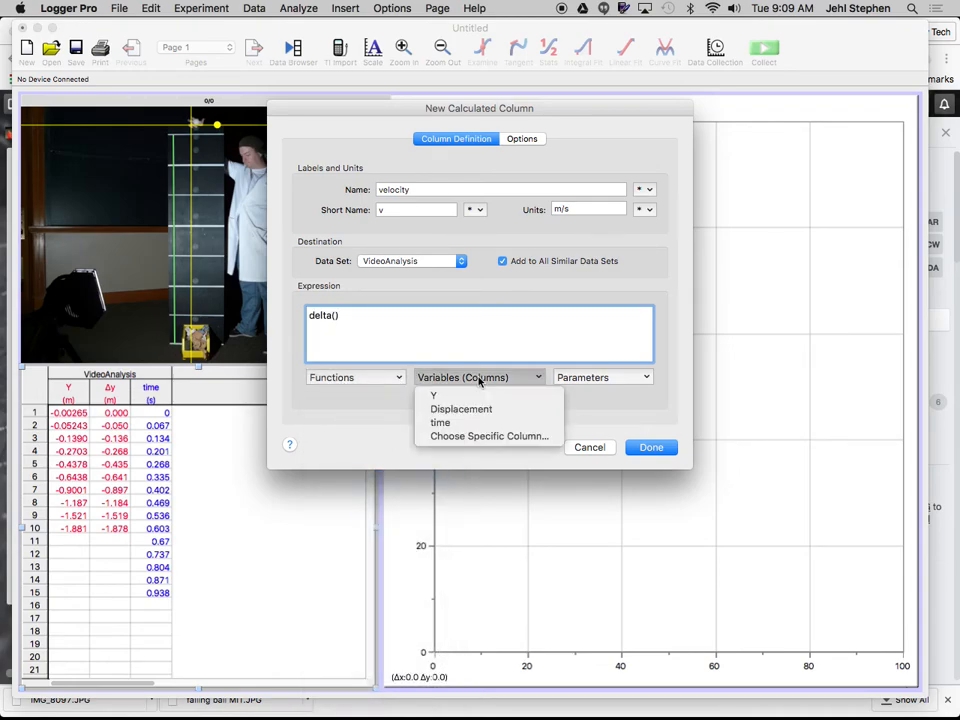
{"action": "left_click", "coordinate": [467, 410]}
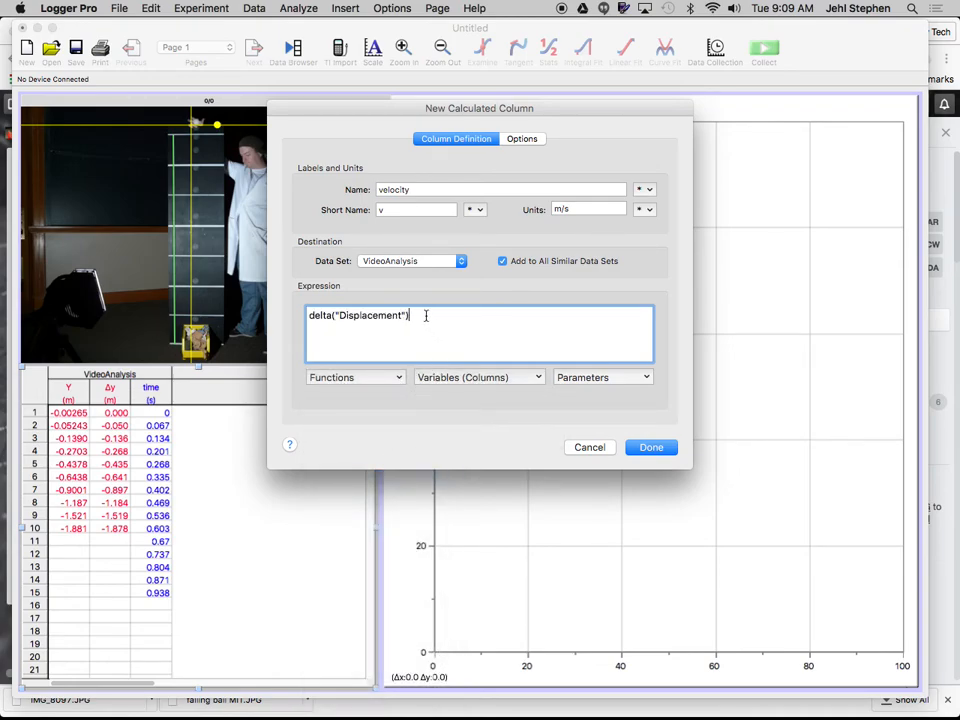
{"action": "left_click", "coordinate": [311, 379]}
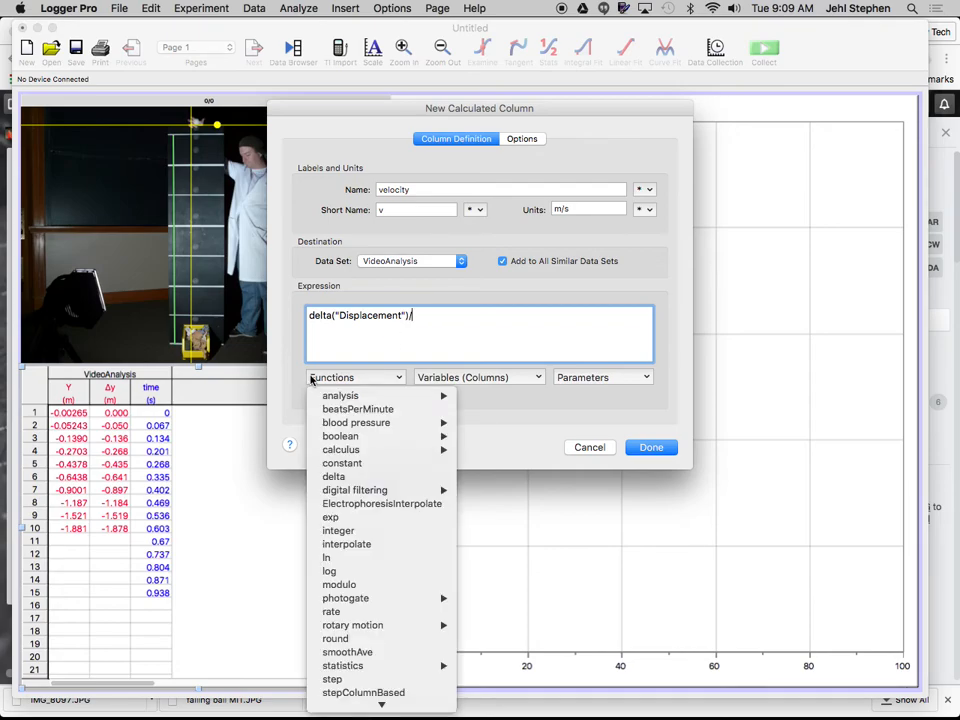
{"action": "left_click", "coordinate": [344, 477]}
{"action": "left_click", "coordinate": [474, 380]}
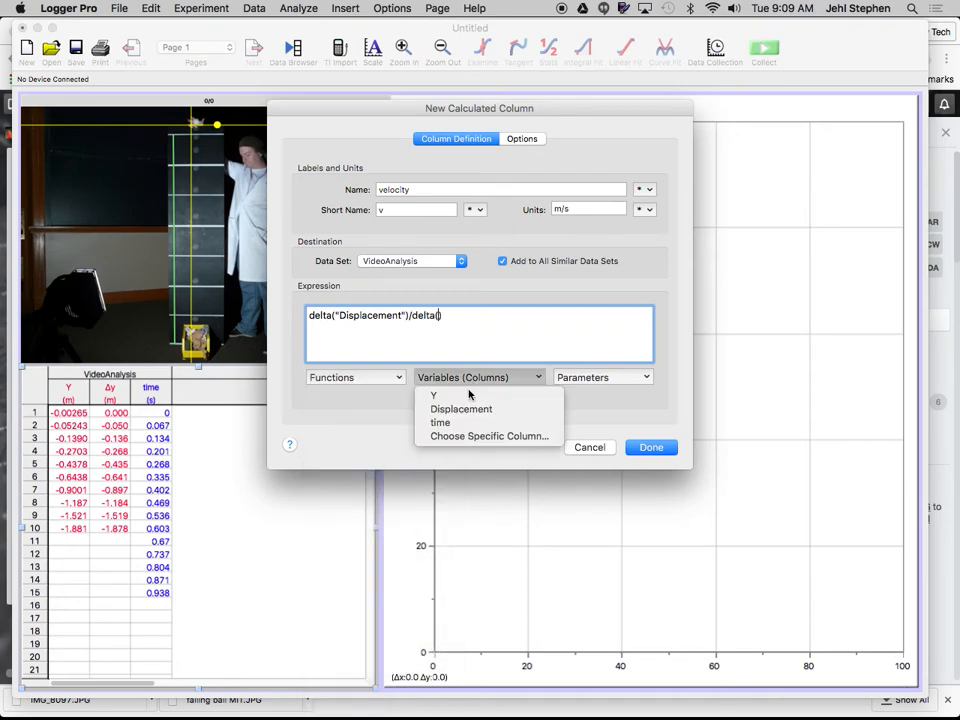
{"action": "left_click", "coordinate": [455, 424]}
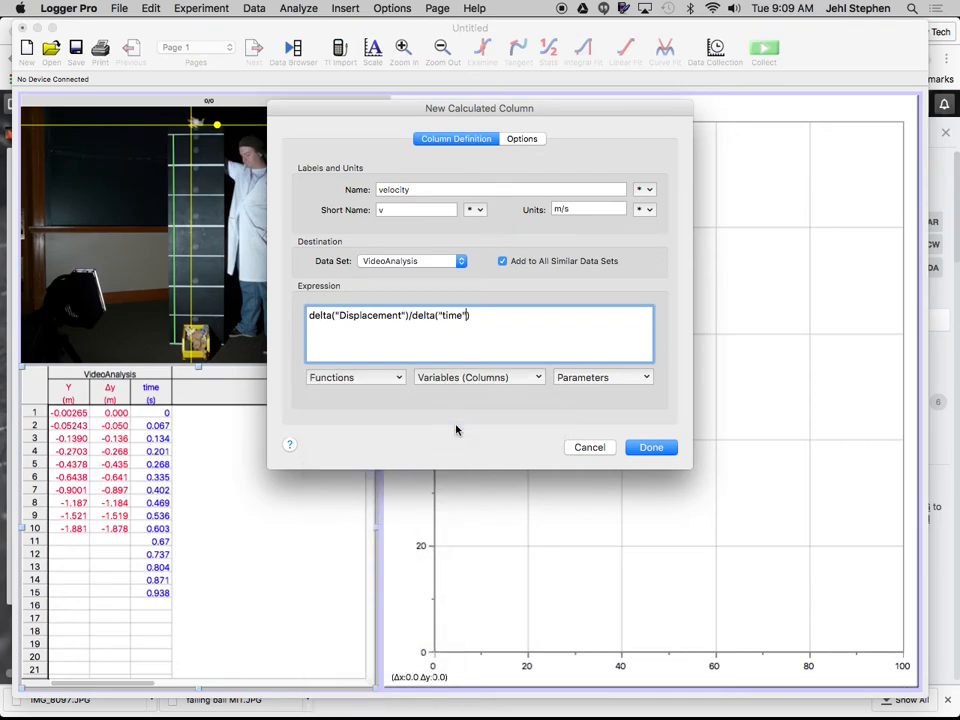
Finish the velocity column and start a new calculated column named acceleration with short name a and units m/s²
{"action": "left_click", "coordinate": [651, 447]}
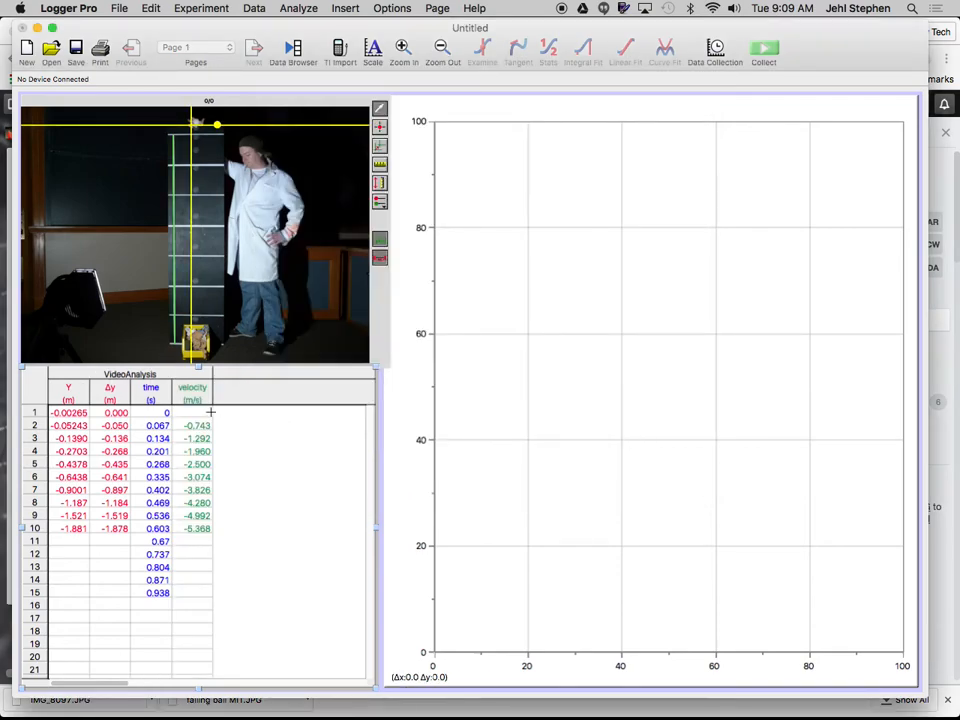
{"action": "left_click", "coordinate": [254, 8]}
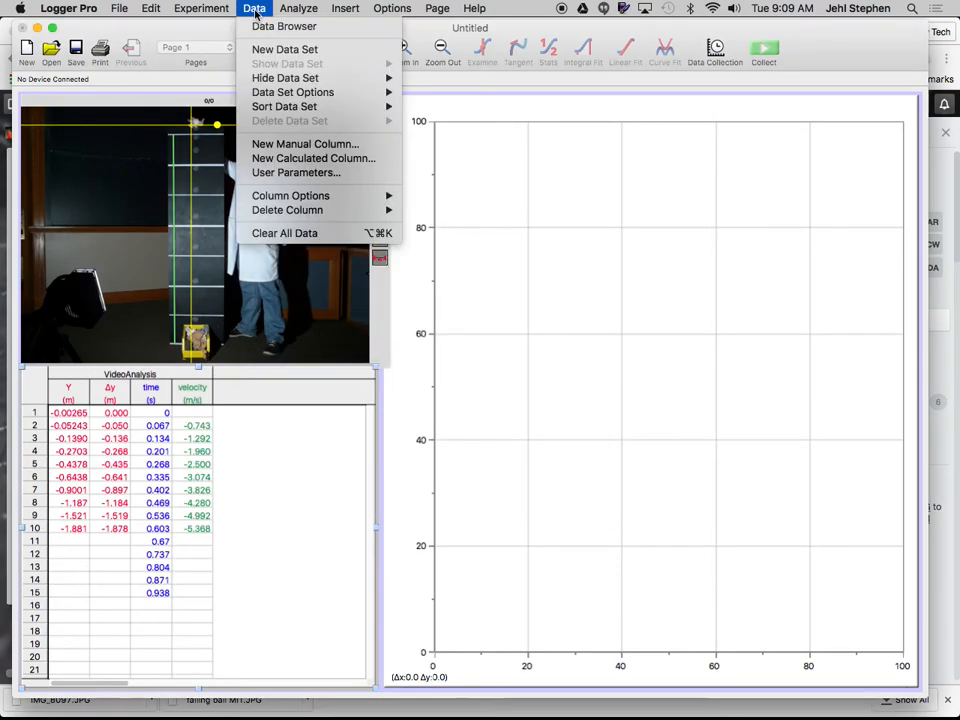
{"action": "left_click", "coordinate": [283, 160]}
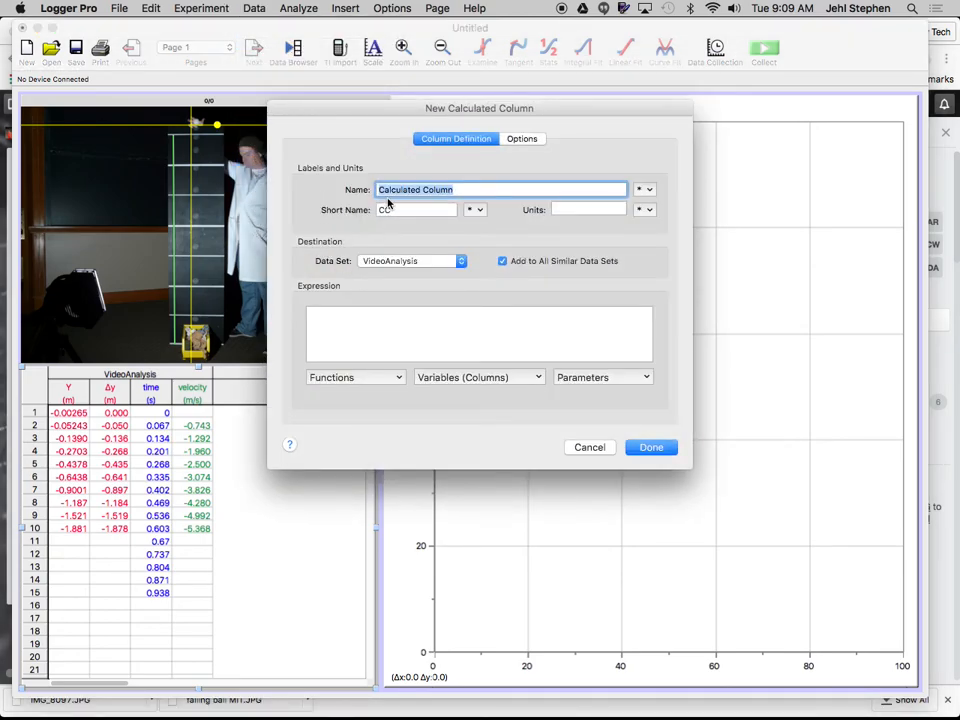
{"action": "type", "text": "acceleration"}
{"action": "key", "text": "Tab"}
{"action": "type", "text": "a"}
{"action": "key", "text": "Tab"}
{"action": "type", "text": "m/s"}
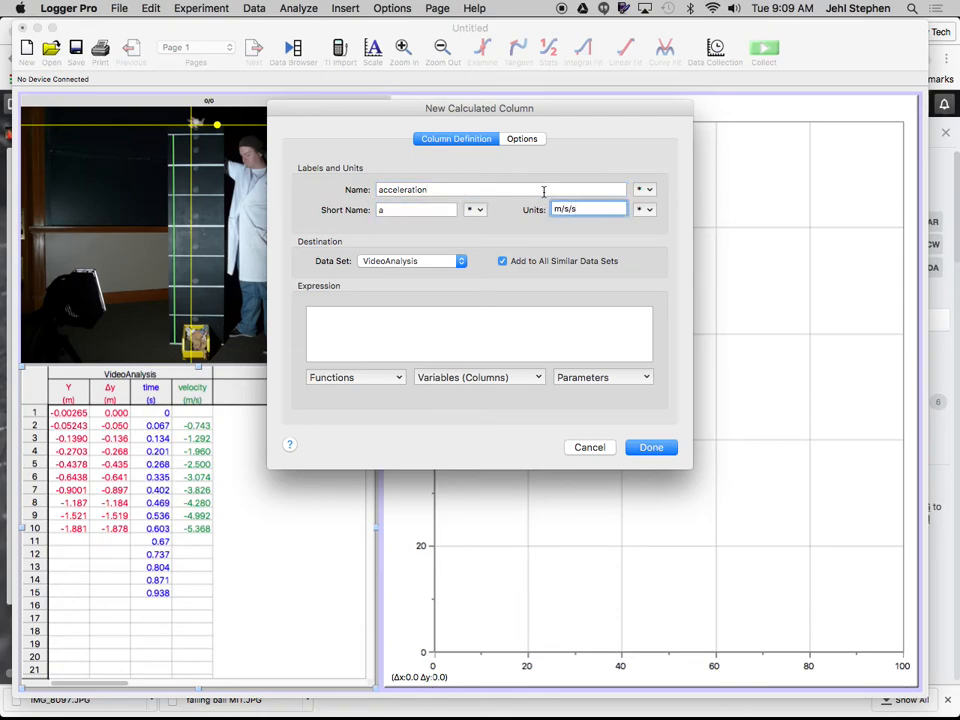
{"action": "left_click", "coordinate": [645, 209]}
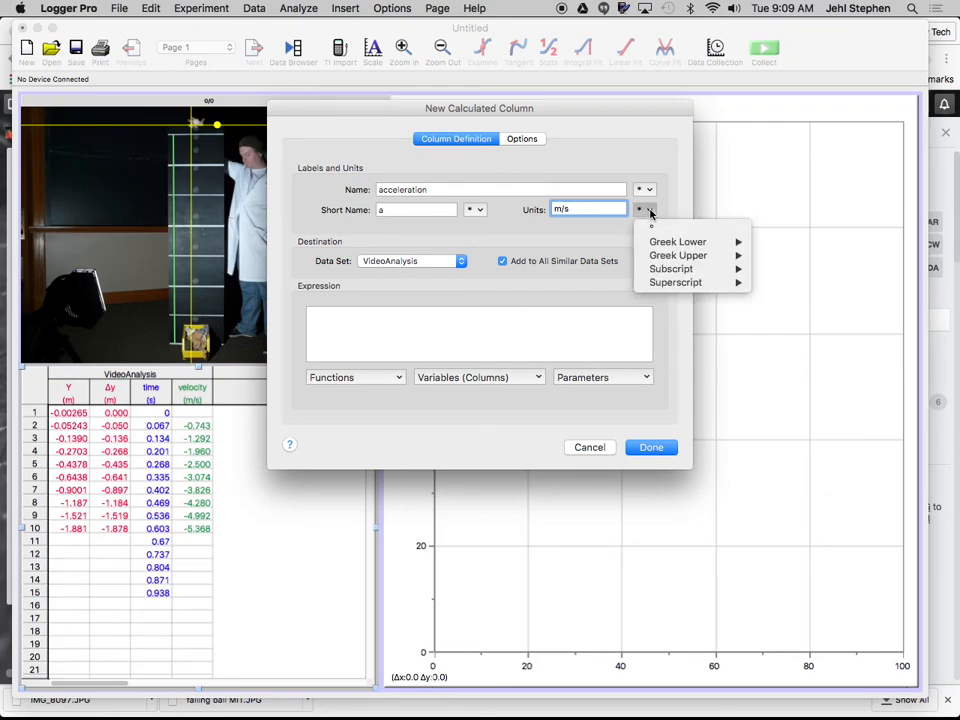
{"action": "mouse_move", "coordinate": [677, 285]}
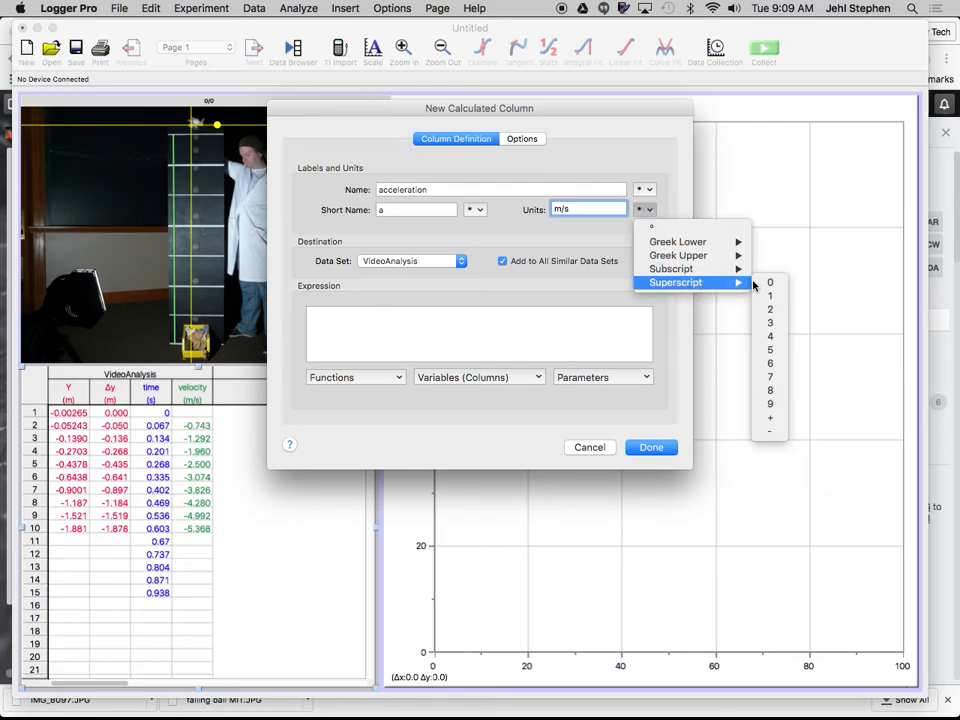
{"action": "left_click", "coordinate": [770, 308]}
Define the acceleration expression as delta("velocity")/delta("time") and create the column
{"action": "left_click", "coordinate": [463, 338]}
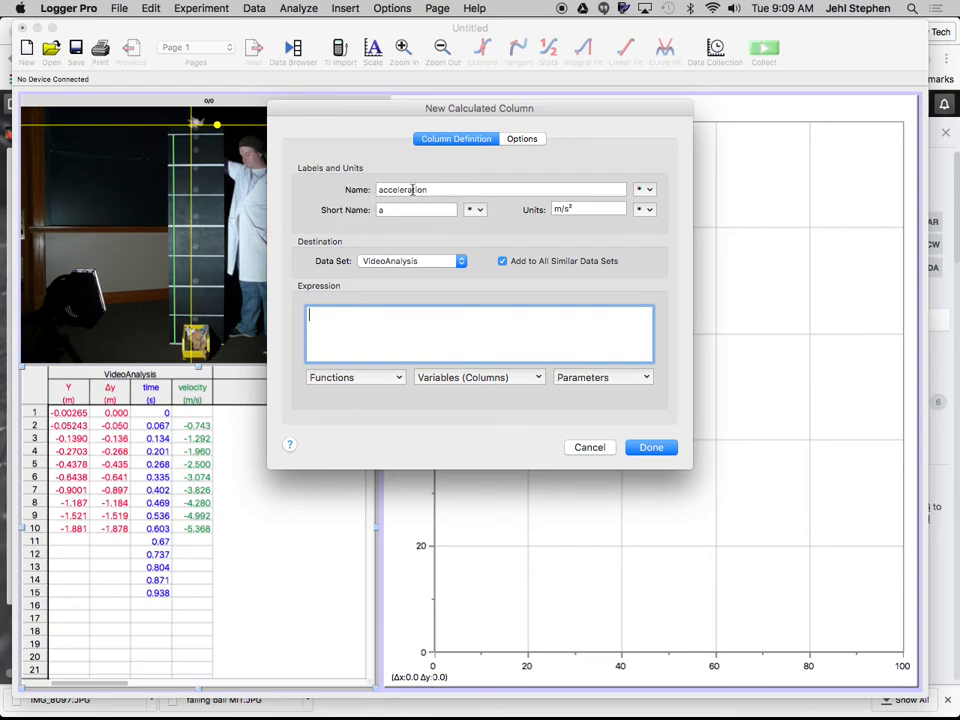
{"action": "left_click", "coordinate": [335, 374]}
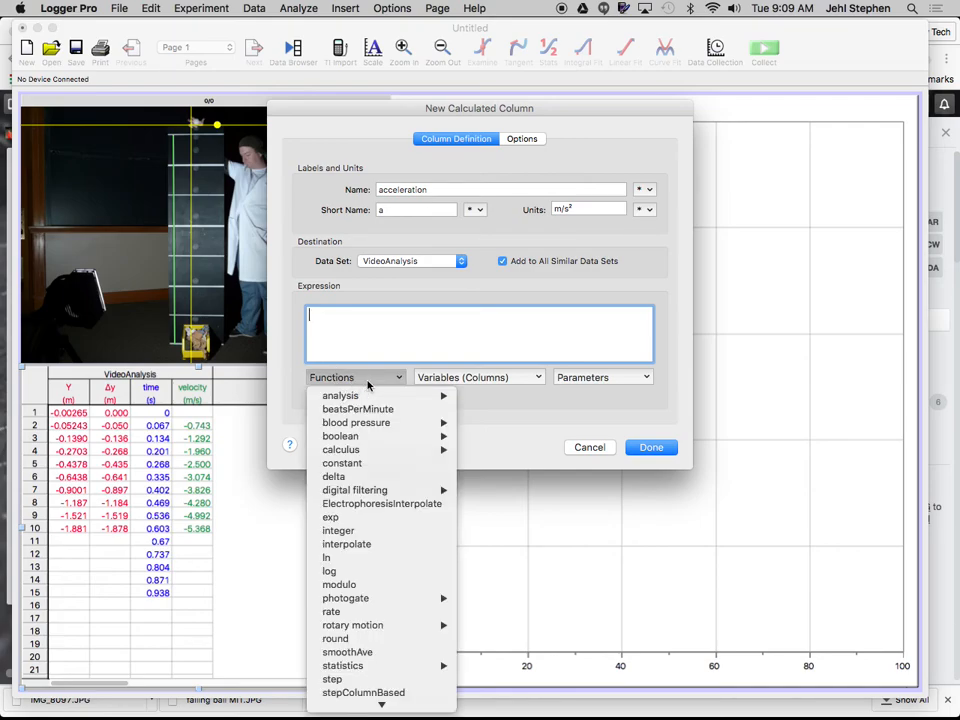
{"action": "left_click", "coordinate": [368, 476]}
{"action": "left_click", "coordinate": [477, 377]}
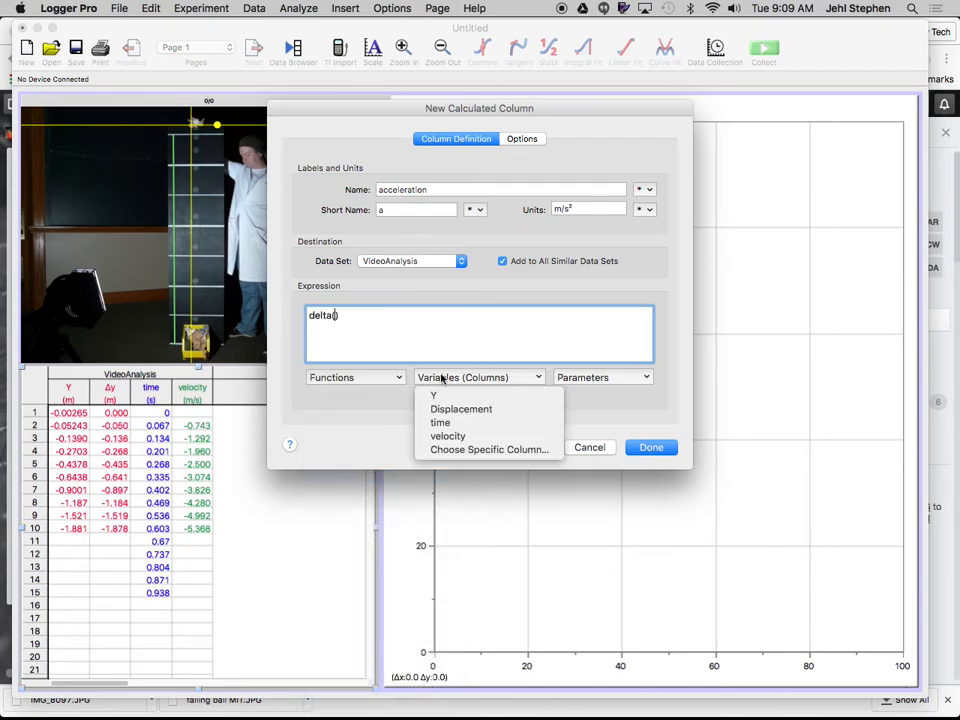
{"action": "left_click", "coordinate": [450, 437]}
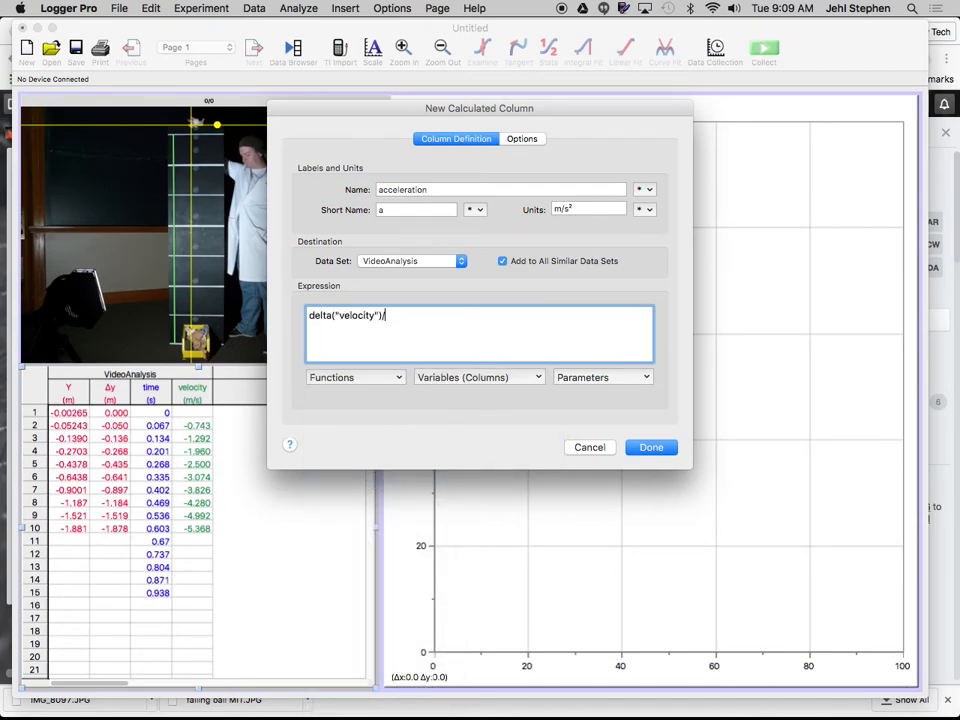
{"action": "left_click", "coordinate": [328, 377]}
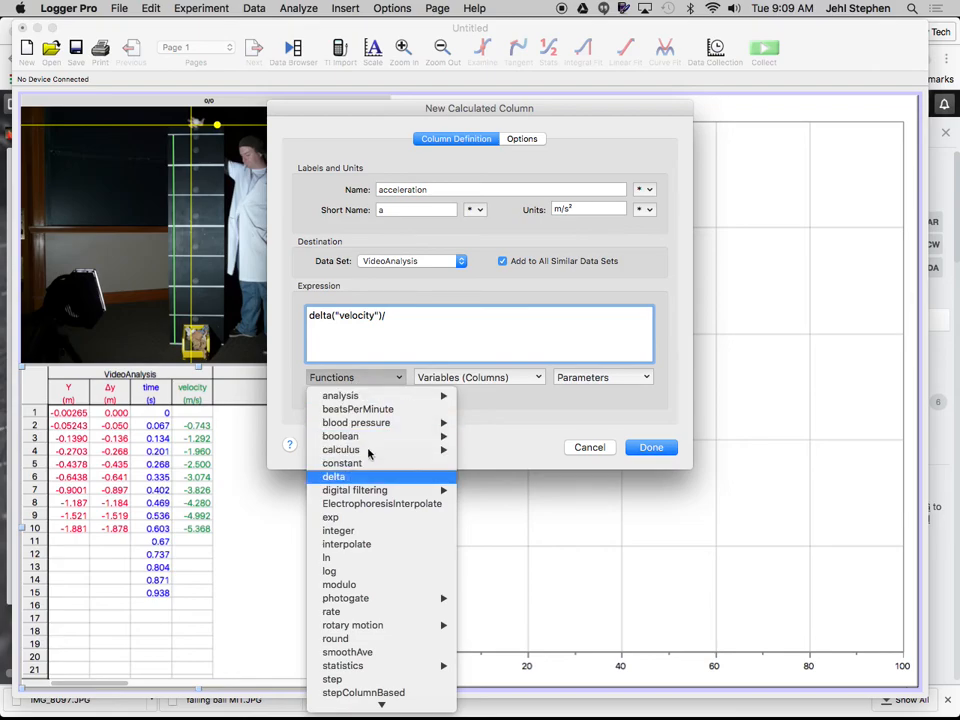
{"action": "left_click", "coordinate": [332, 476]}
{"action": "left_click", "coordinate": [458, 380]}
{"action": "left_click", "coordinate": [440, 422]}
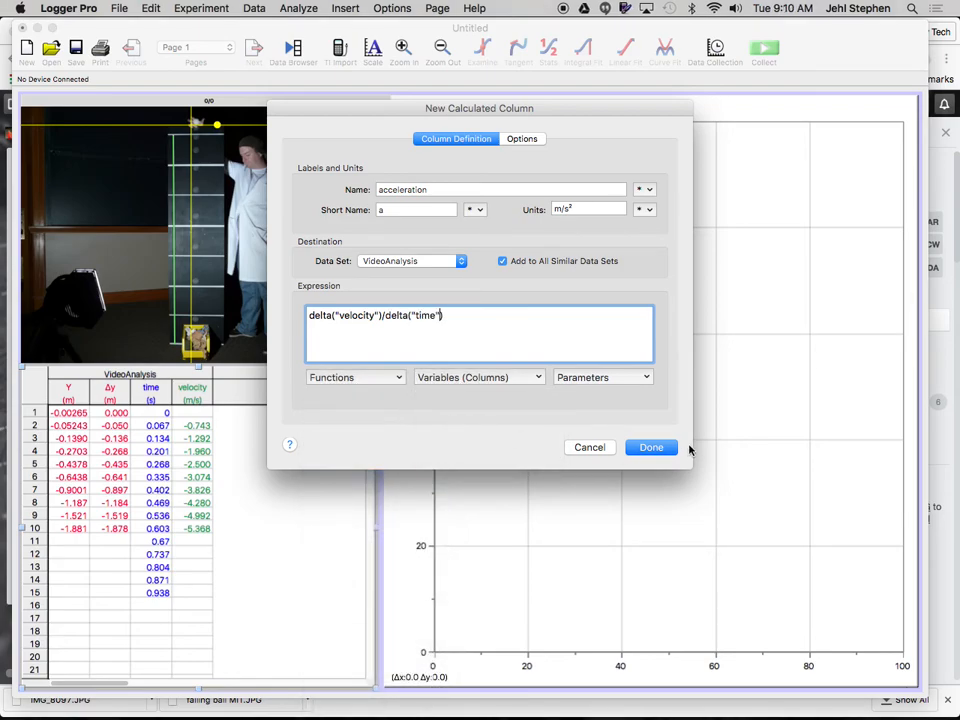
{"action": "left_click", "coordinate": [664, 447]}
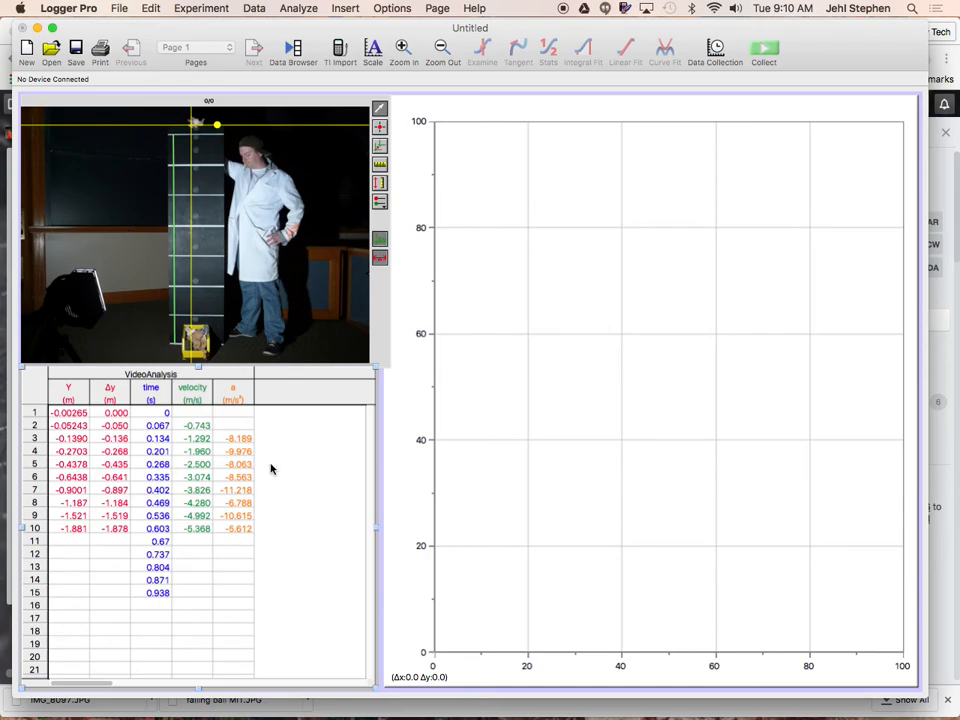
Highlight the acceleration values in rows 3 to 10 to review them, and clear the selection
{"action": "left_click", "coordinate": [240, 440]}
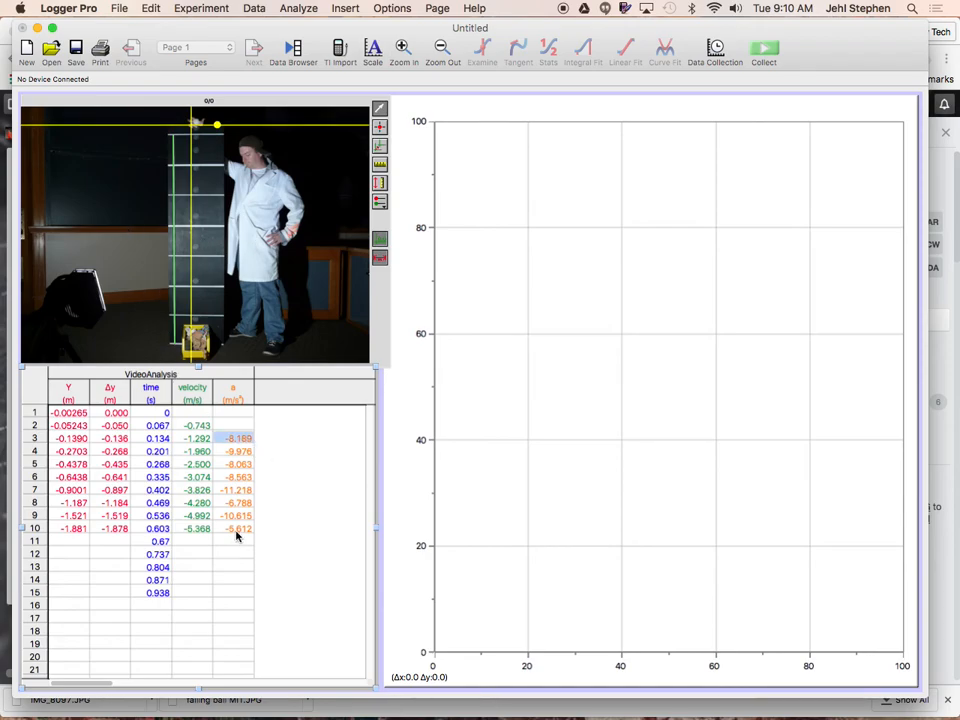
{"action": "left_click", "coordinate": [238, 530], "text": "shift"}
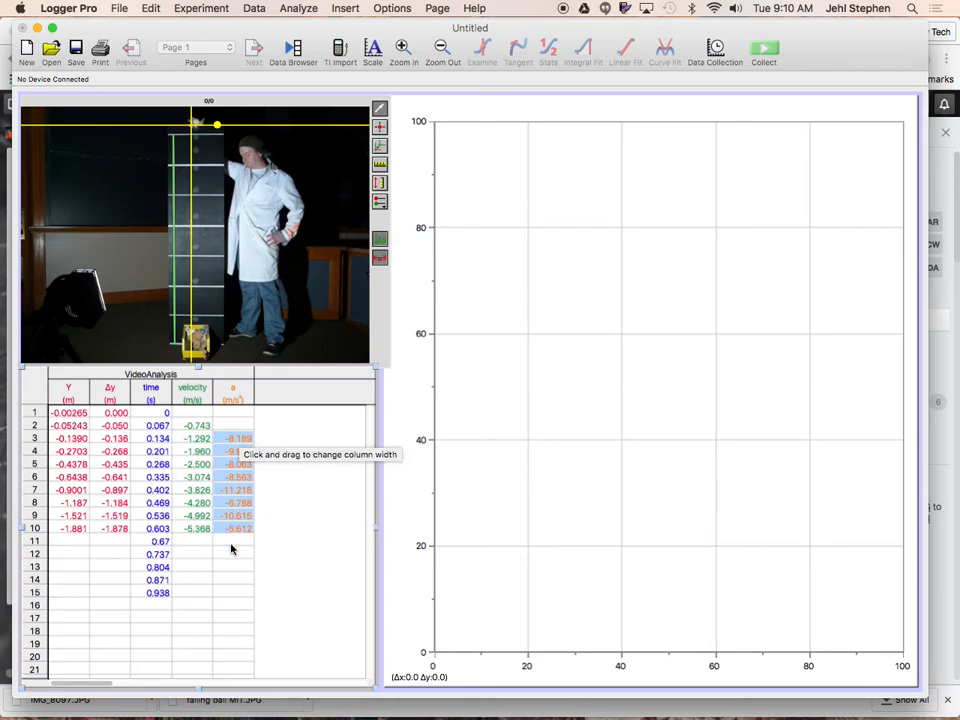
{"action": "left_click", "coordinate": [313, 519]}
Add all VideoAnalysis columns to the graph's y-axis with Autoscale scaling
{"action": "left_click", "coordinate": [480, 395]}
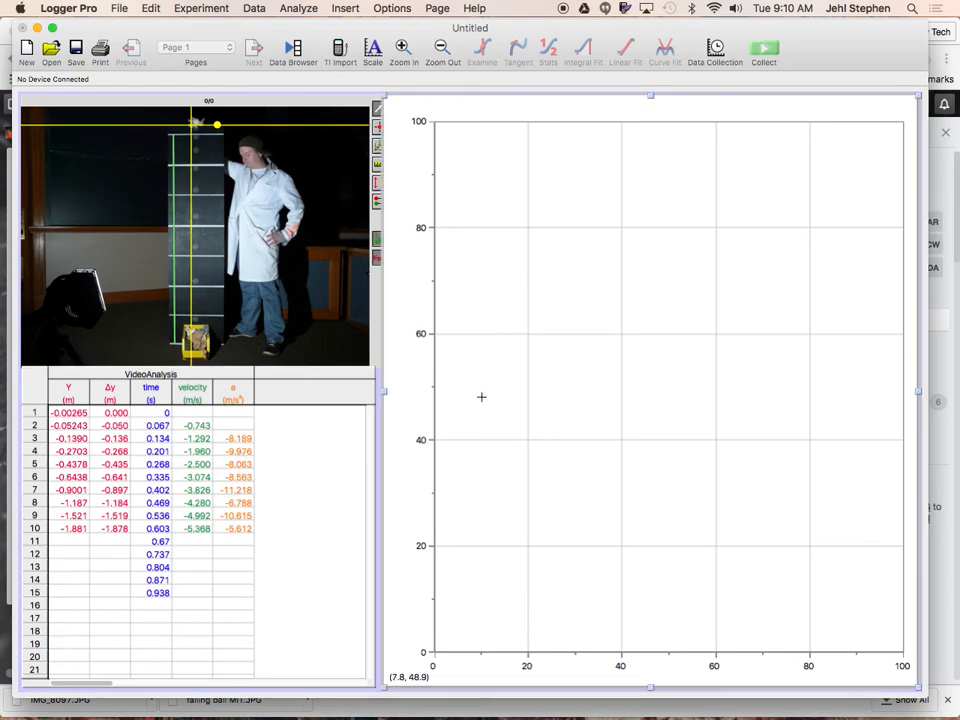
{"action": "left_click", "coordinate": [394, 386]}
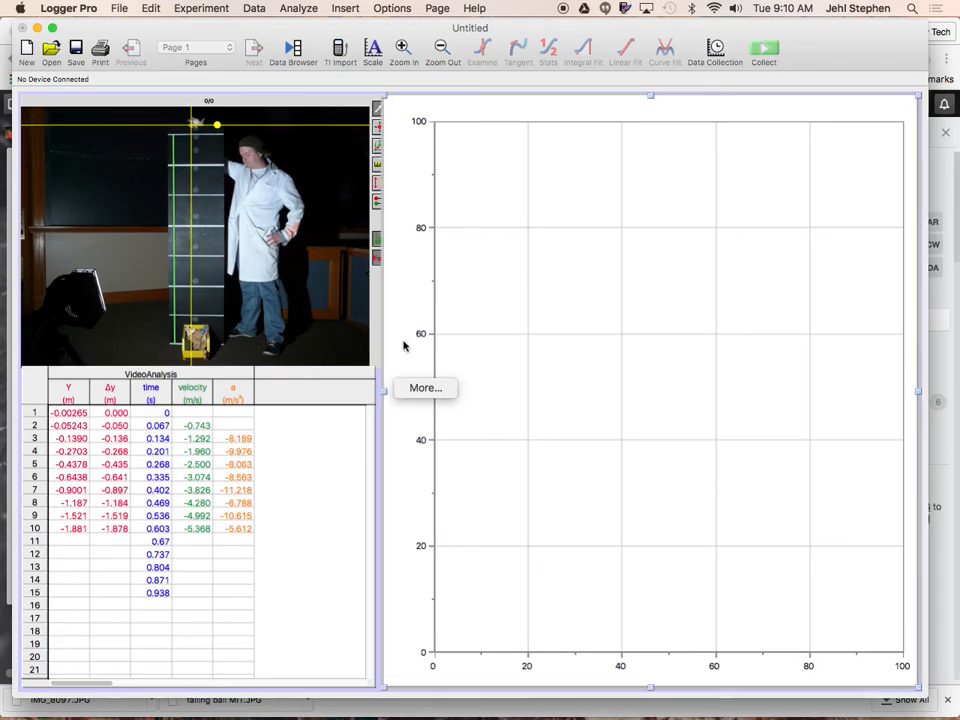
{"action": "left_click", "coordinate": [422, 389]}
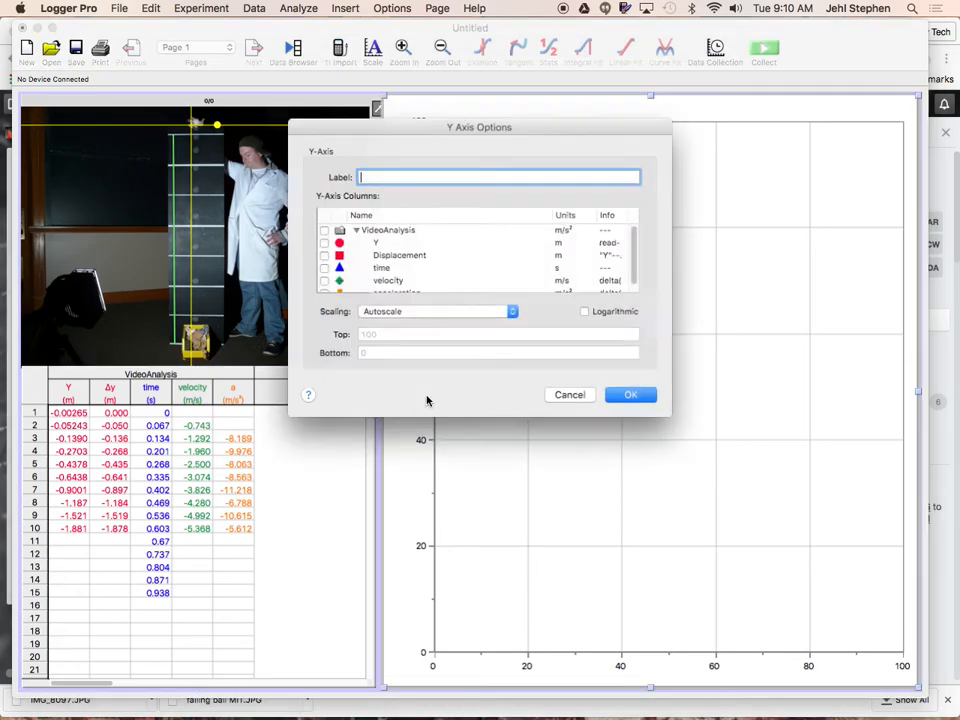
{"action": "left_click", "coordinate": [322, 229]}
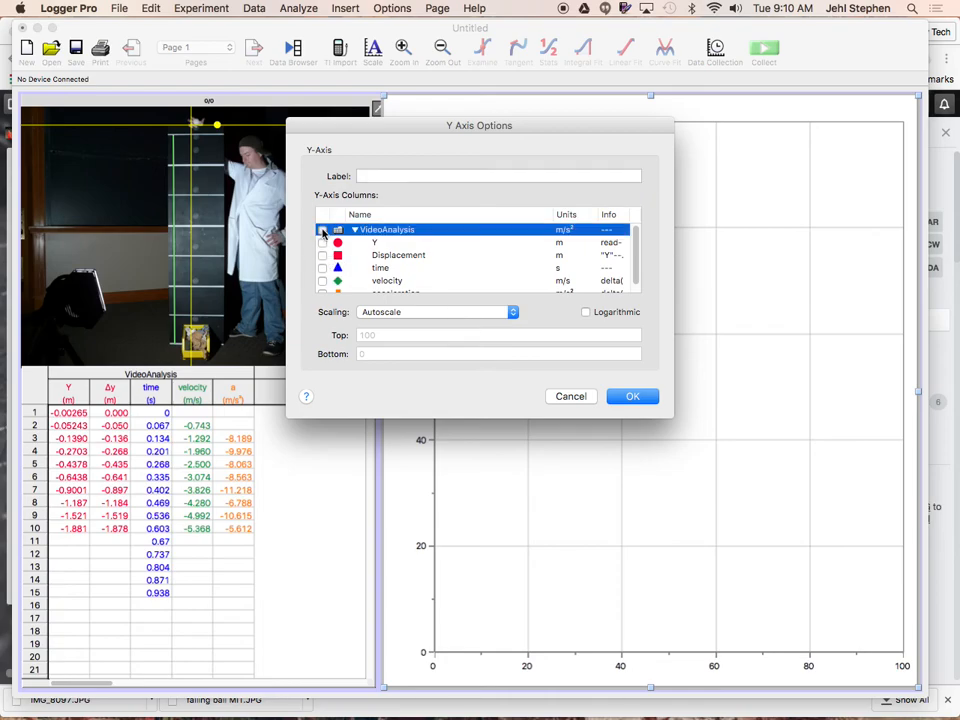
{"action": "left_click", "coordinate": [628, 394]}
Set the graph's x-axis to time and its y-axis to velocity only
{"action": "left_click", "coordinate": [665, 679]}
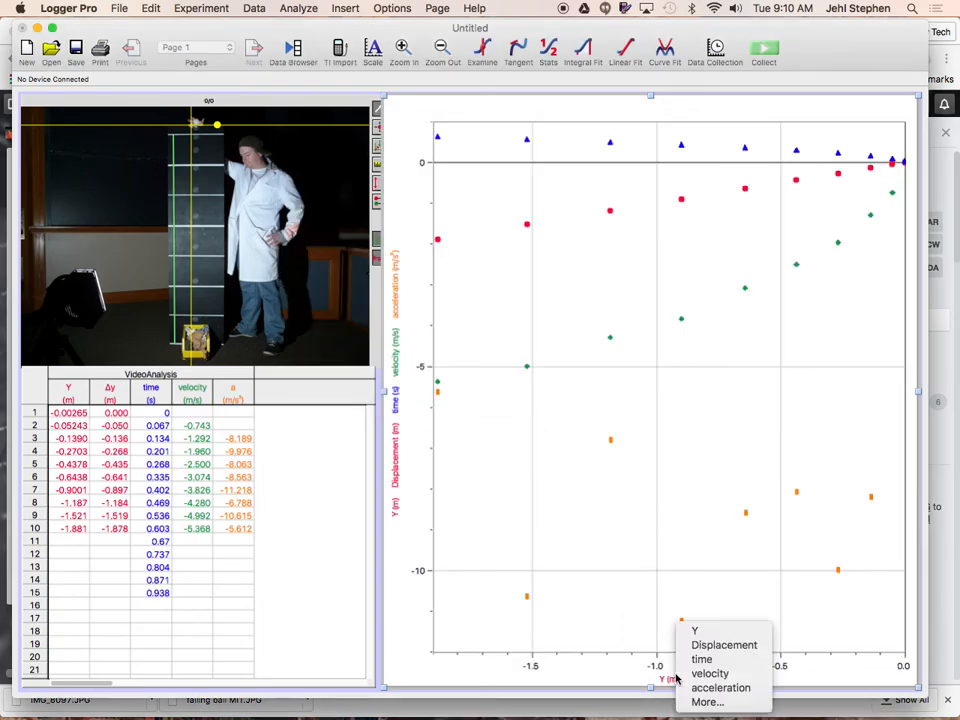
{"action": "left_click", "coordinate": [697, 660]}
{"action": "left_click", "coordinate": [396, 415]}
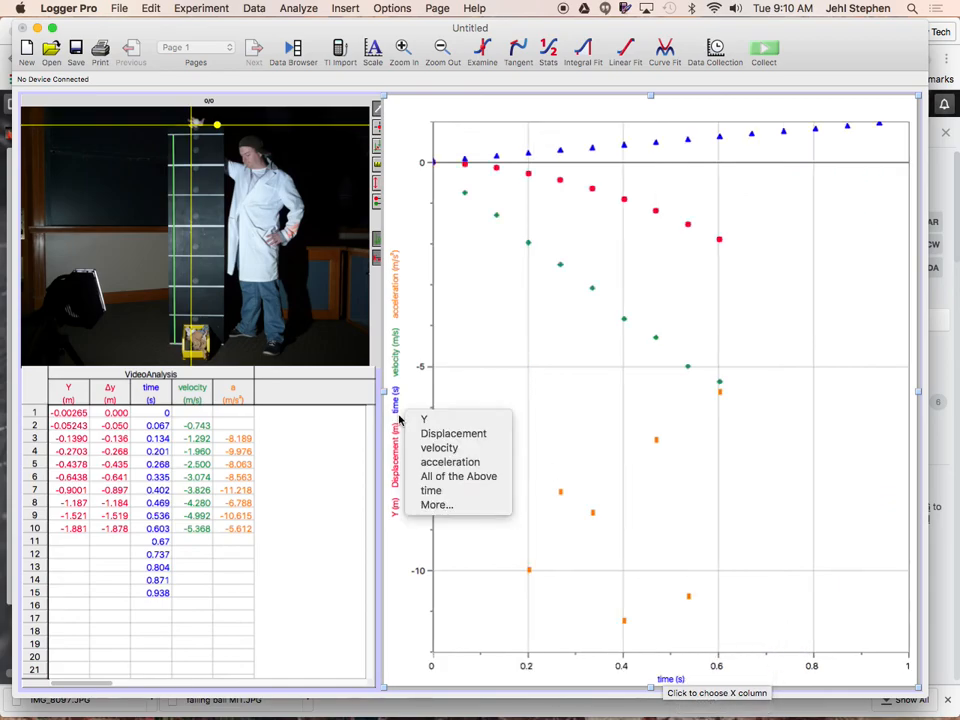
{"action": "left_click", "coordinate": [428, 452]}
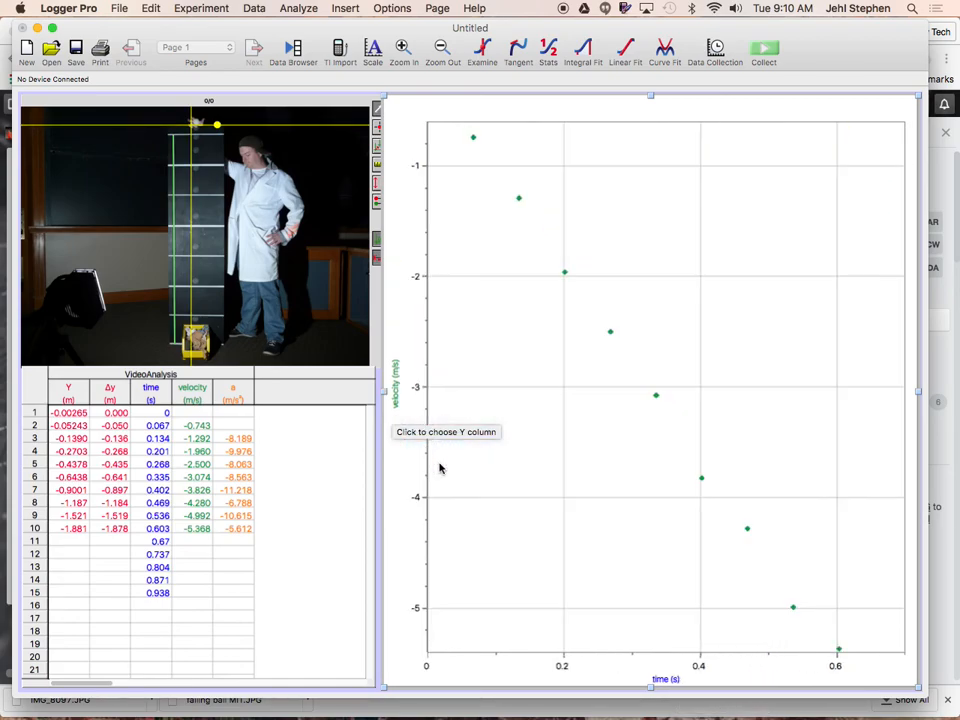
Apply a linear fit to all the velocity points and move its results box clear of the fitted line
{"action": "left_click_drag", "start_coordinate": [461, 134], "coordinate": [866, 656]}
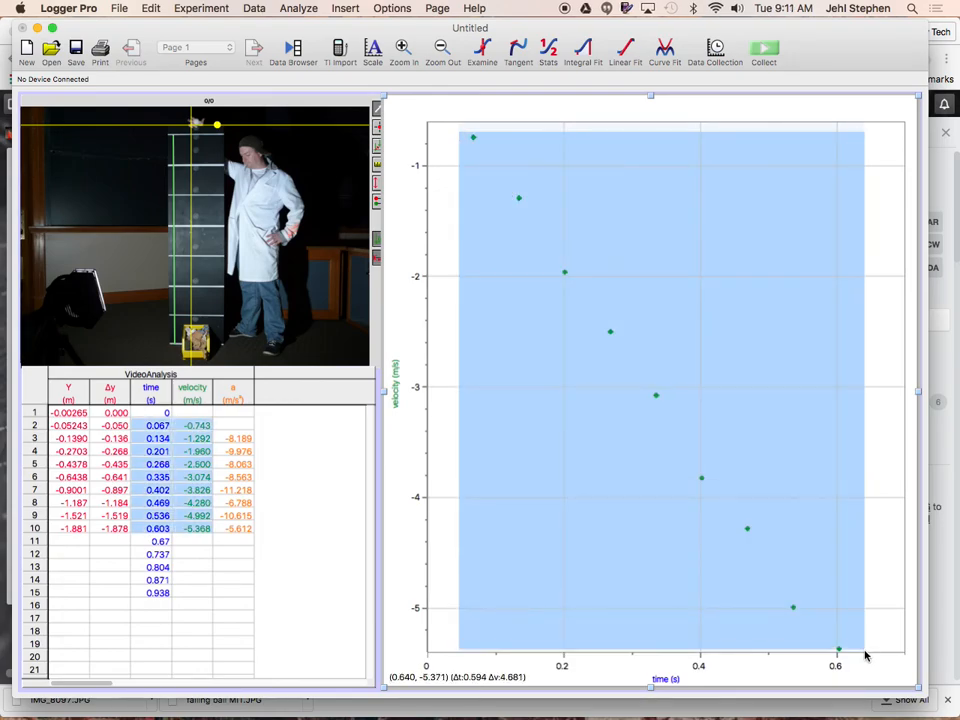
{"action": "left_click", "coordinate": [625, 47]}
{"action": "left_click_drag", "start_coordinate": [516, 220], "coordinate": [628, 200]}
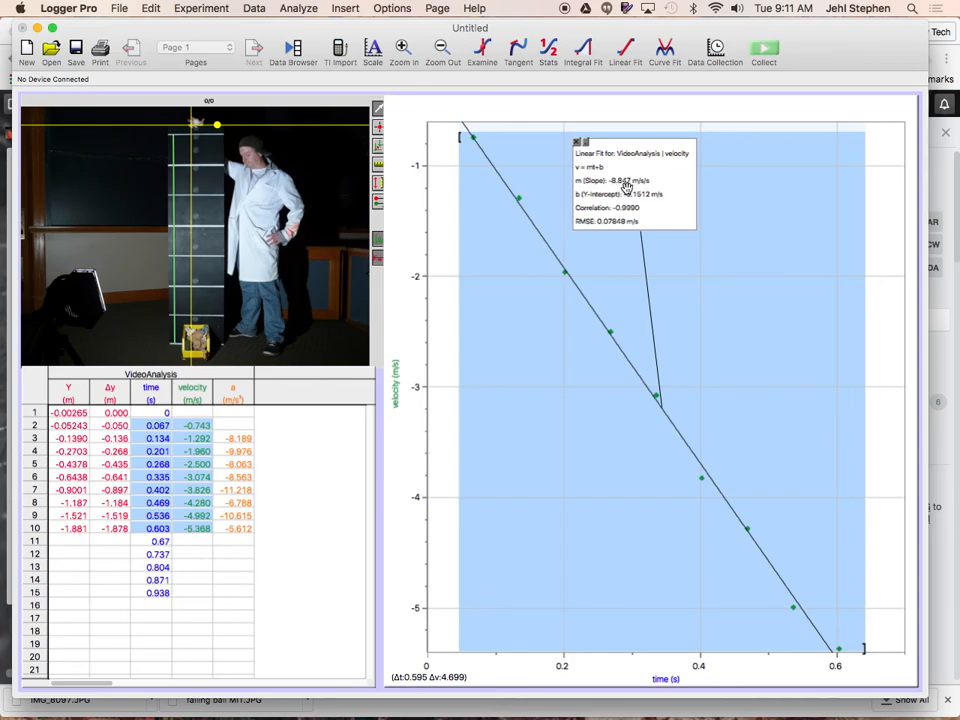
{"action": "left_click_drag", "start_coordinate": [631, 192], "coordinate": [678, 199]}
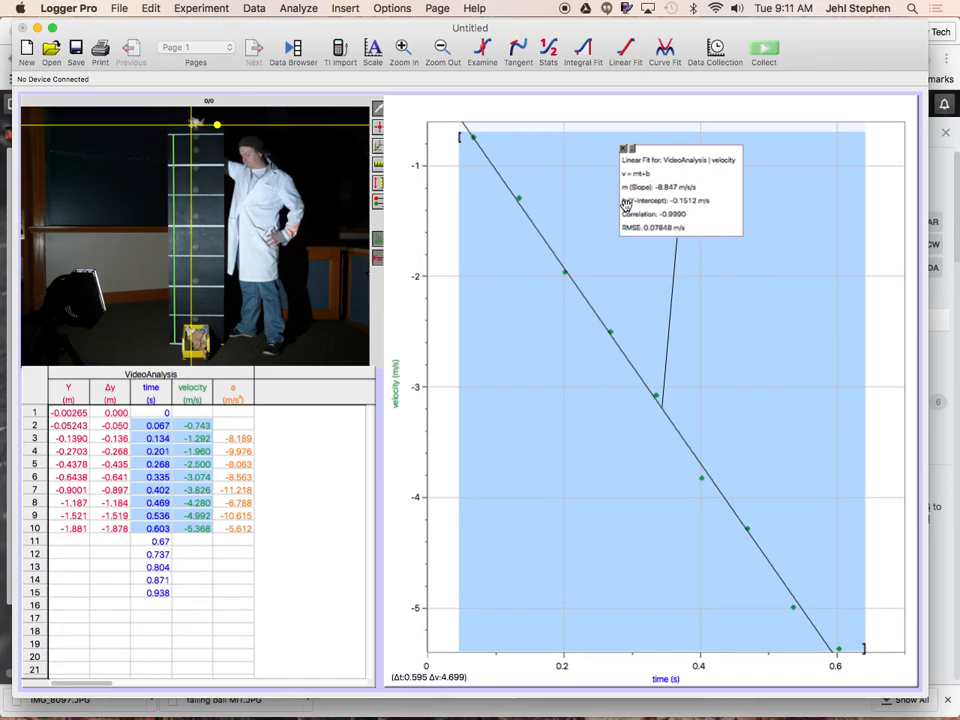
Plot displacement against time and add an automatic quadratic fit, At^2+Bt+C, with its results box moved clear of the curve
{"action": "left_click", "coordinate": [398, 387]}
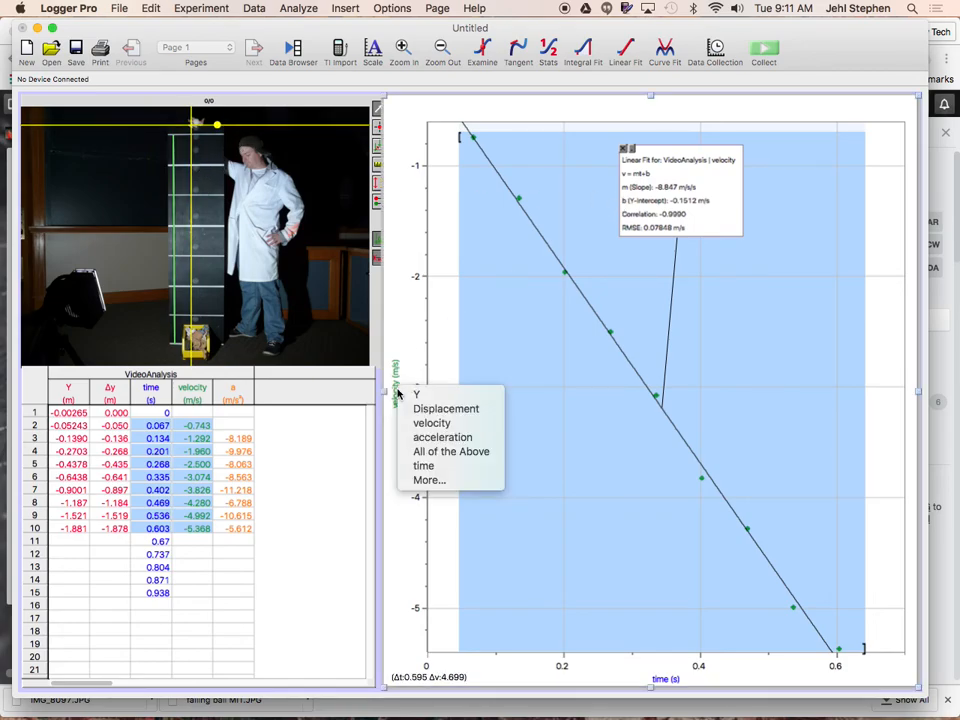
{"action": "left_click", "coordinate": [409, 410]}
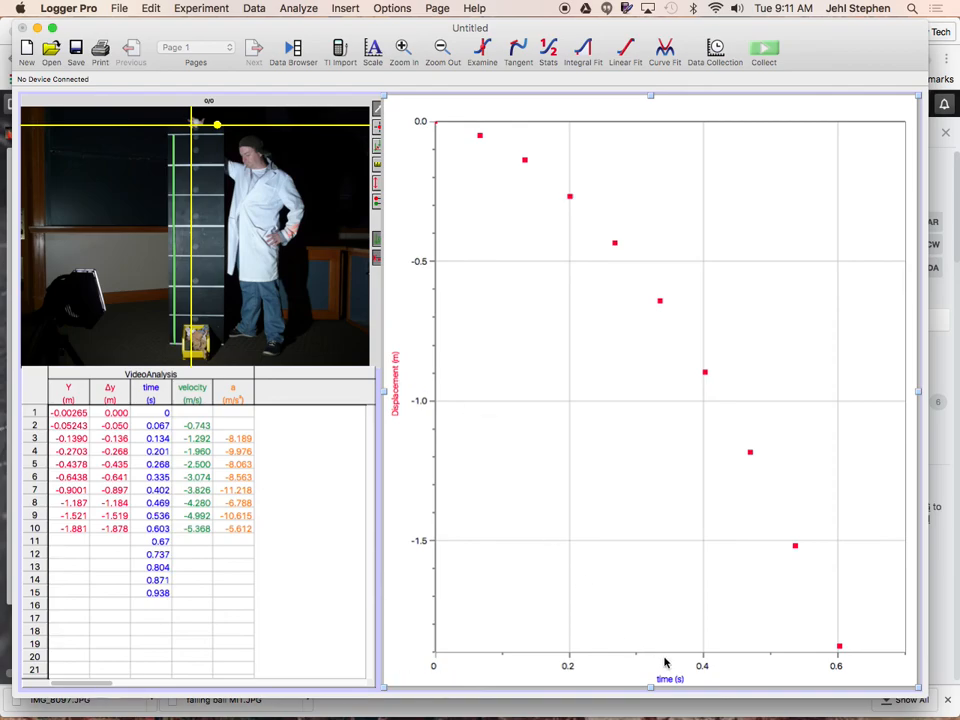
{"action": "left_click", "coordinate": [665, 48]}
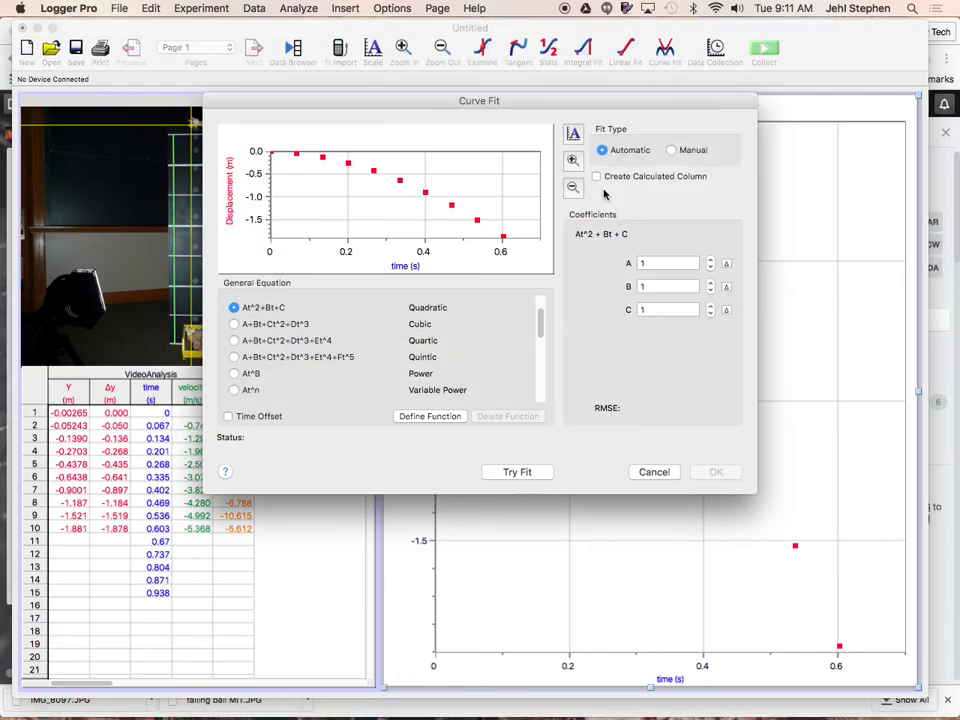
{"action": "left_click", "coordinate": [516, 474]}
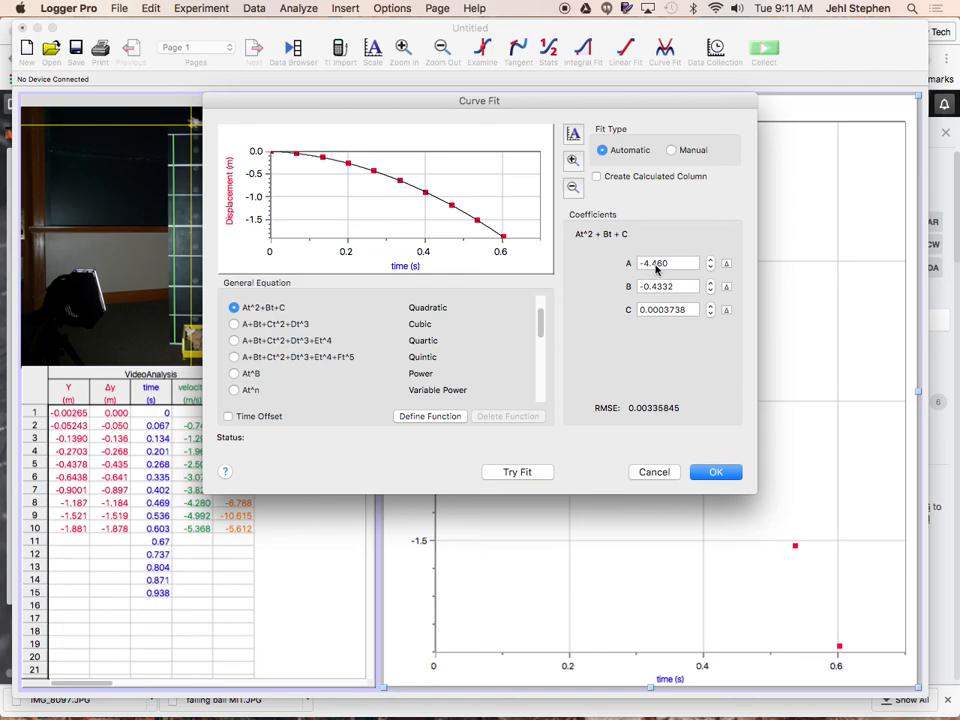
{"action": "left_click", "coordinate": [717, 473]}
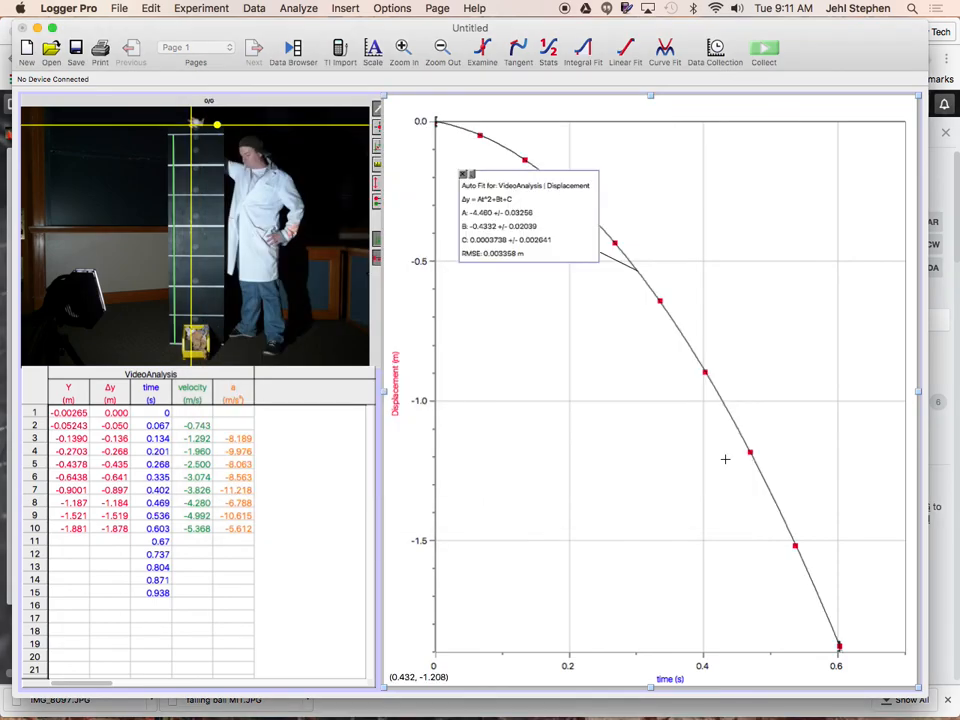
{"action": "left_click_drag", "start_coordinate": [510, 208], "coordinate": [742, 188]}
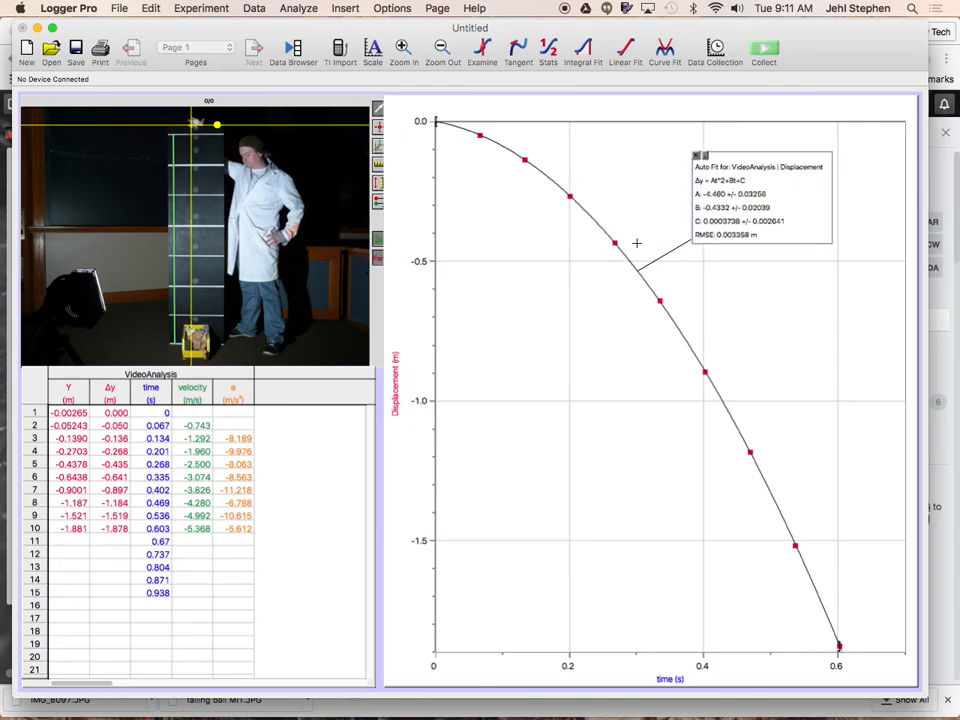